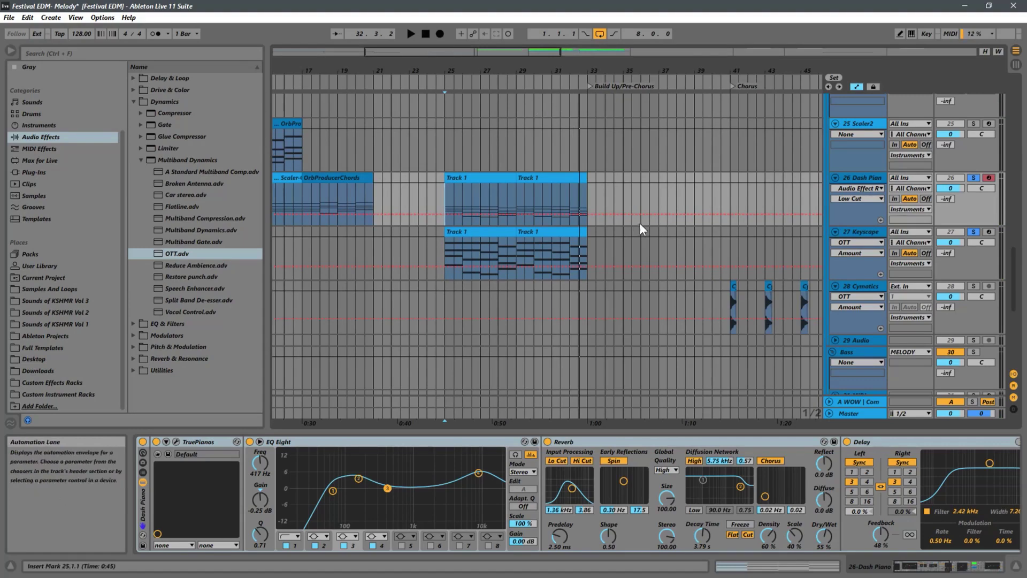
Step: Look over the arrangement's clips on the Dash Piano track and the chorus clip on the Nexus synth track
{"action": "left_click_drag", "start_coordinate": [417, 71], "coordinate": [568, 7]}
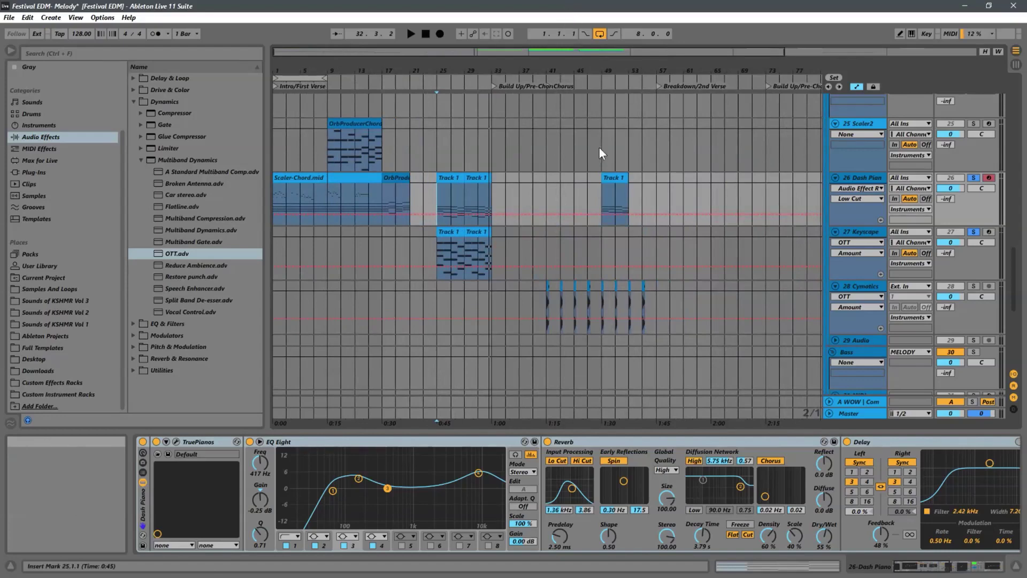
{"action": "left_click", "coordinate": [350, 179]}
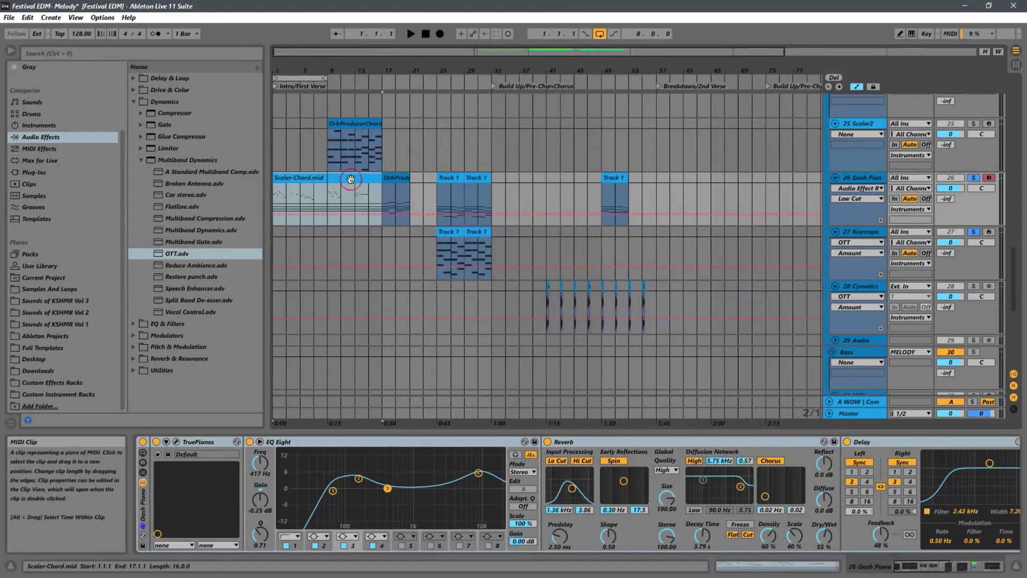
{"action": "left_click", "coordinate": [326, 189]}
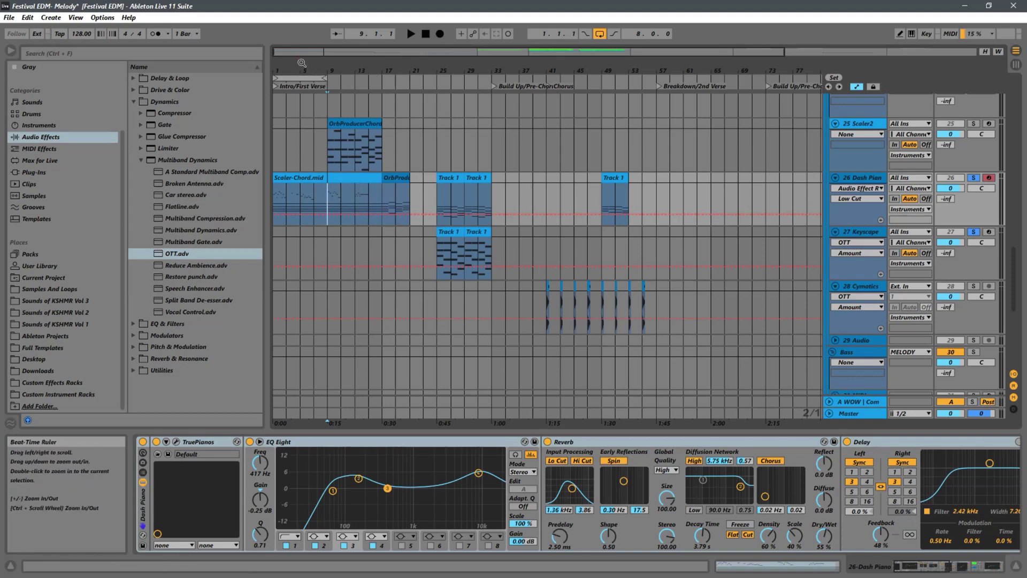
{"action": "left_click_drag", "start_coordinate": [312, 69], "coordinate": [454, 202]}
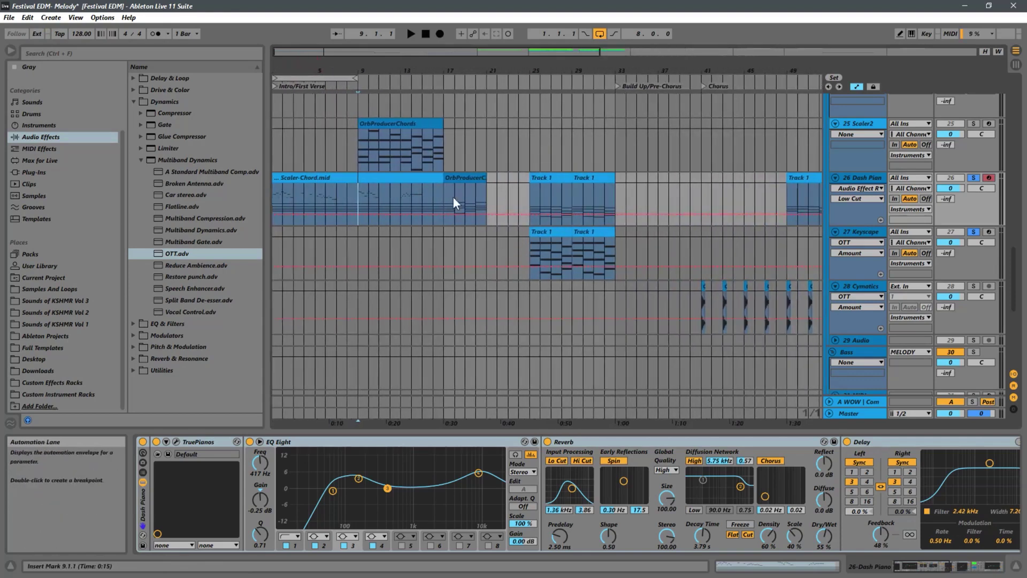
{"action": "left_click", "coordinate": [368, 181]}
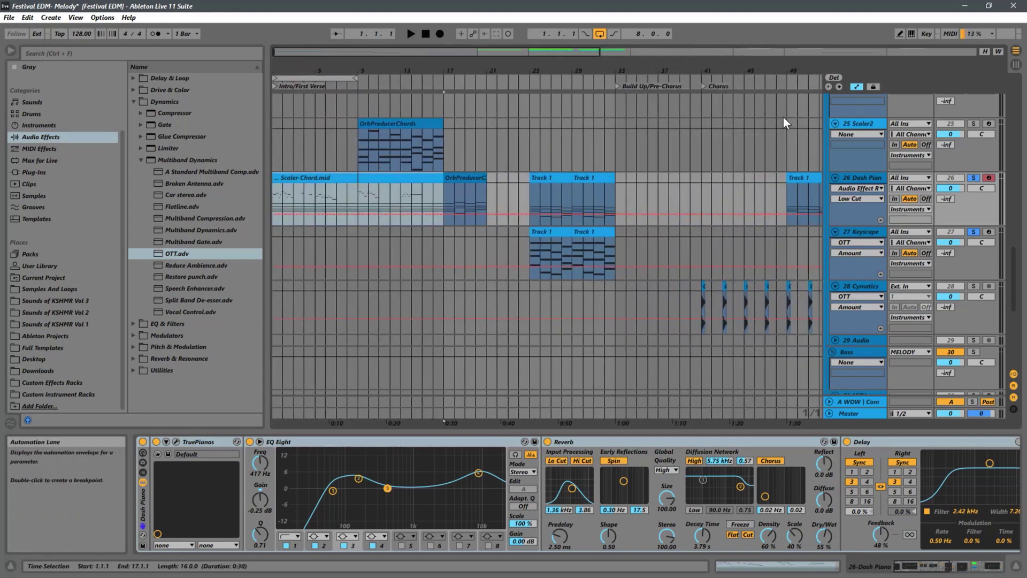
{"action": "left_click_drag", "start_coordinate": [797, 71], "coordinate": [633, 59]}
{"action": "scroll", "coordinate": [658, 245], "scroll_direction": "up", "scroll_amount": 10}
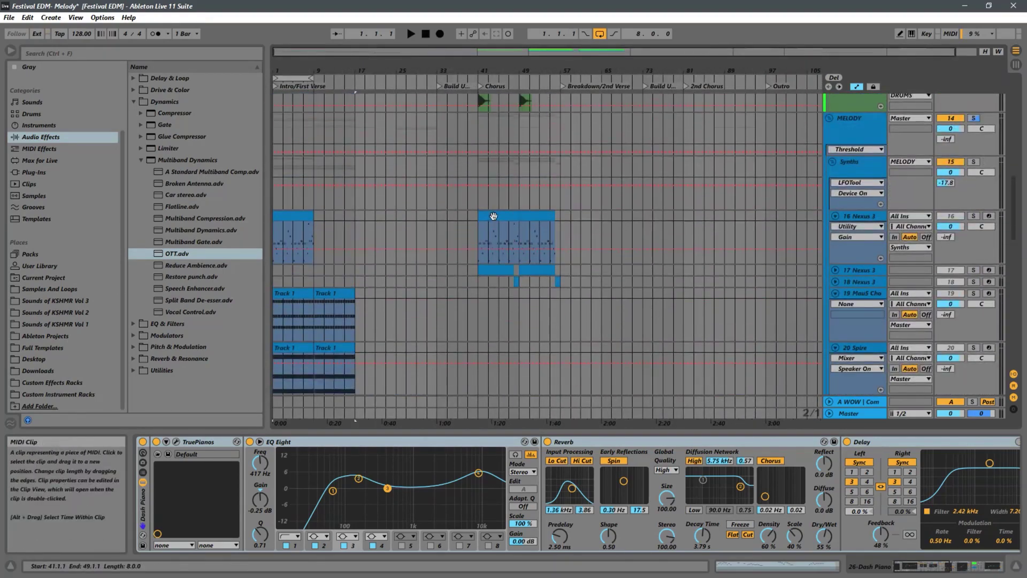
{"action": "left_click", "coordinate": [508, 240]}
{"action": "scroll", "coordinate": [524, 251], "scroll_direction": "down", "scroll_amount": 6}
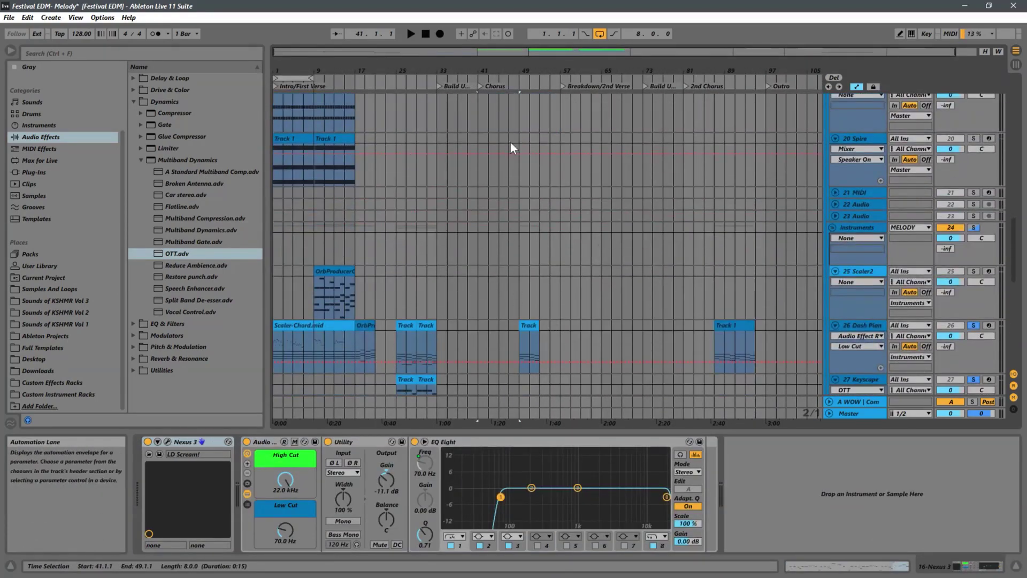
{"action": "scroll", "coordinate": [380, 202], "scroll_direction": "down", "scroll_amount": 3}
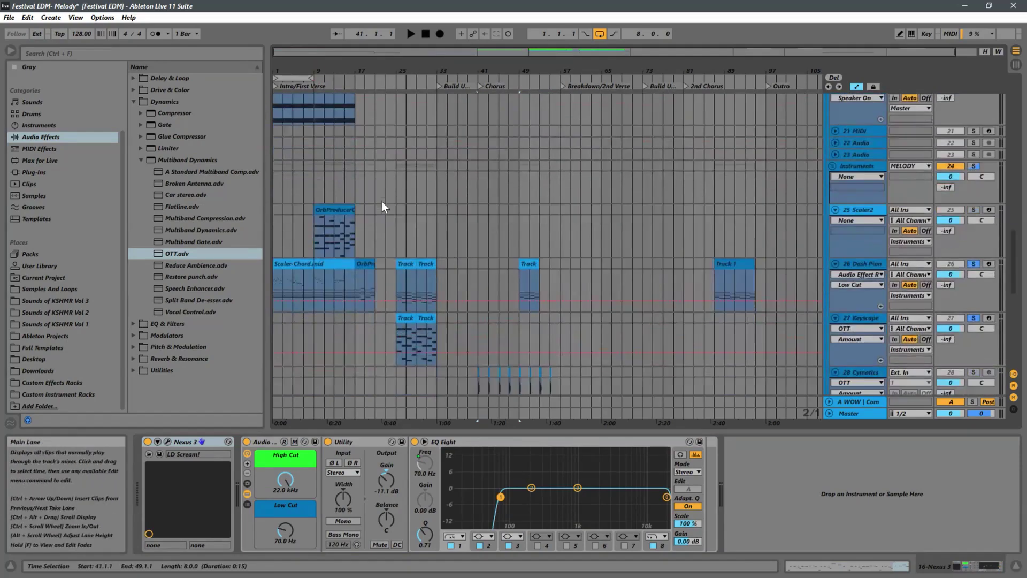
Step: Open the Scaler-Chord.mid clip on the Dash Piano track for note editing and examine the melody notes above its held chord
{"action": "left_click", "coordinate": [274, 282]}
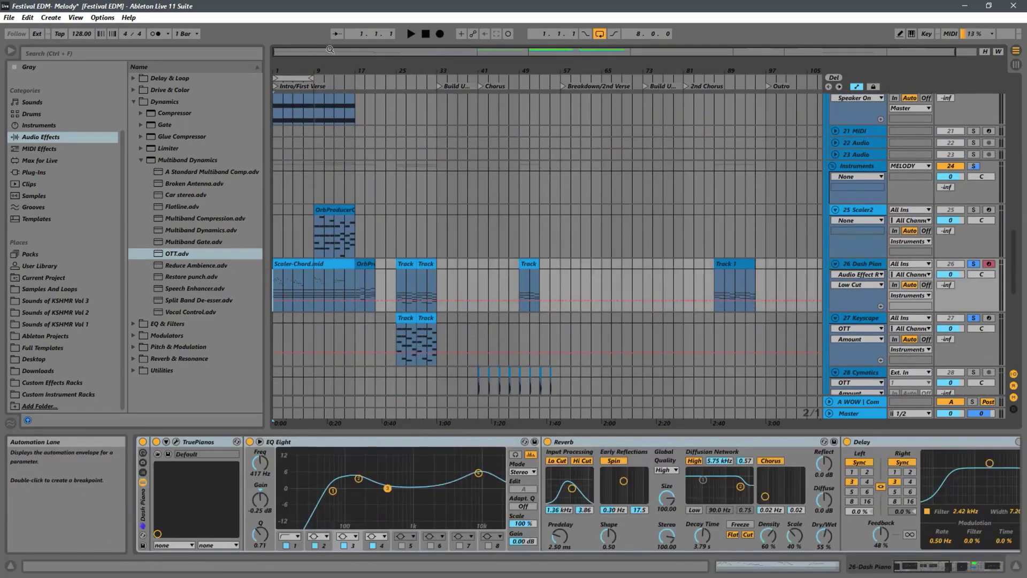
{"action": "left_click_drag", "start_coordinate": [282, 69], "coordinate": [427, 179]}
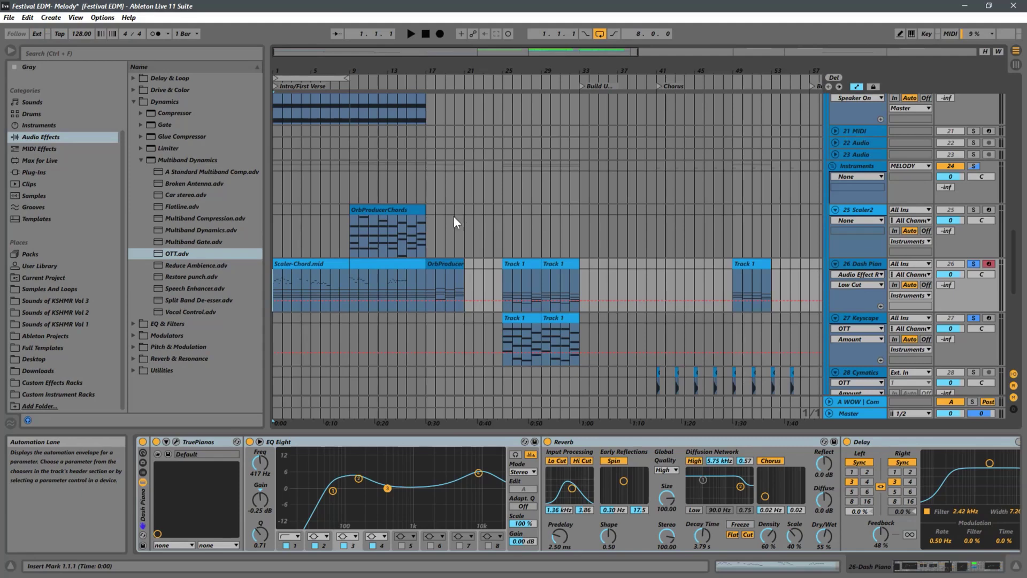
{"action": "double_click", "coordinate": [288, 262]}
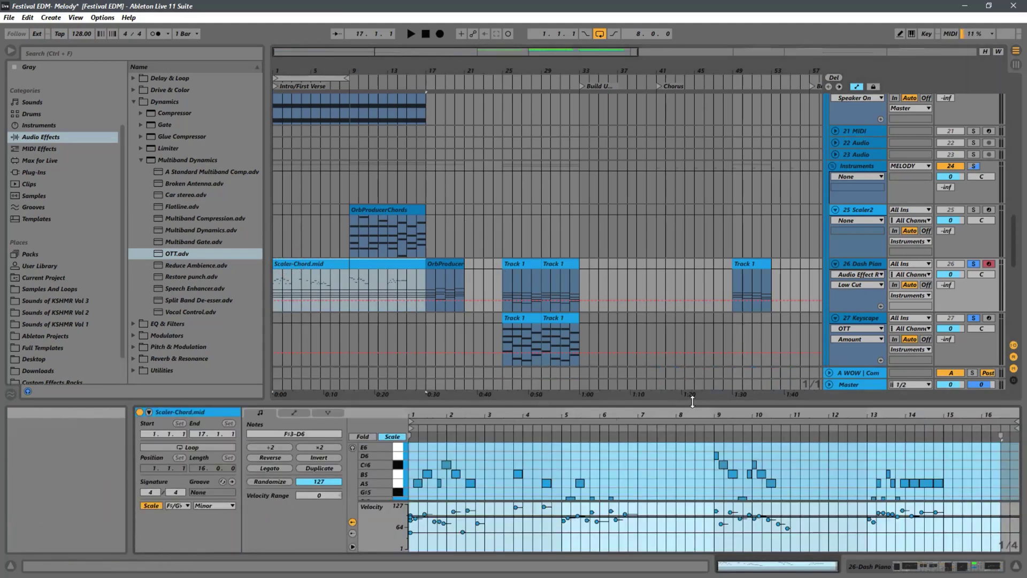
{"action": "left_click_drag", "start_coordinate": [690, 411], "coordinate": [689, 221]}
{"action": "scroll", "coordinate": [909, 337], "scroll_direction": "up", "scroll_amount": 2}
{"action": "left_click_drag", "start_coordinate": [982, 293], "coordinate": [409, 383]}
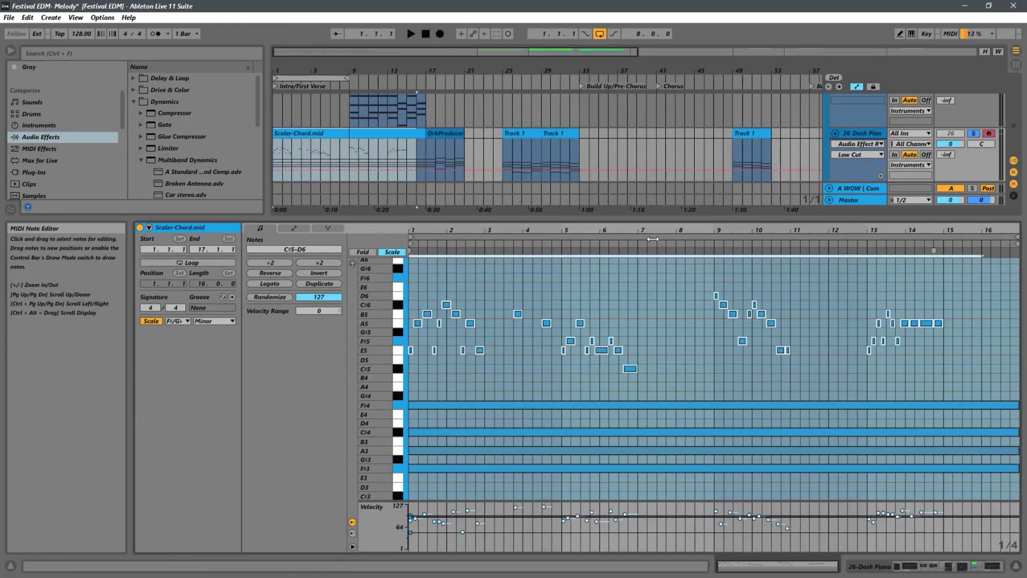
{"action": "left_click", "coordinate": [972, 314]}
{"action": "left_click_drag", "start_coordinate": [508, 218], "coordinate": [495, 300]}
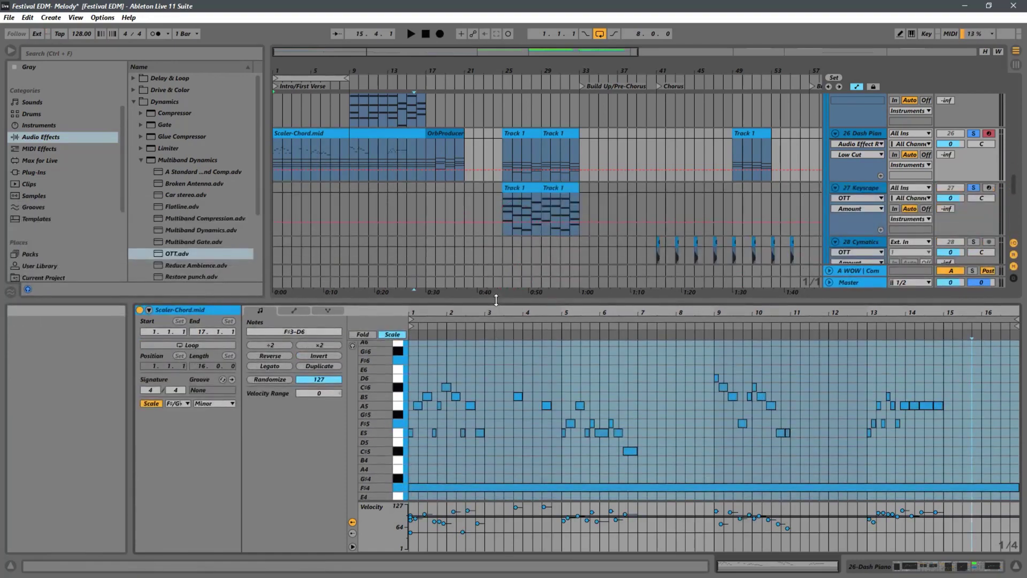
{"action": "left_click_drag", "start_coordinate": [977, 370], "coordinate": [410, 456]}
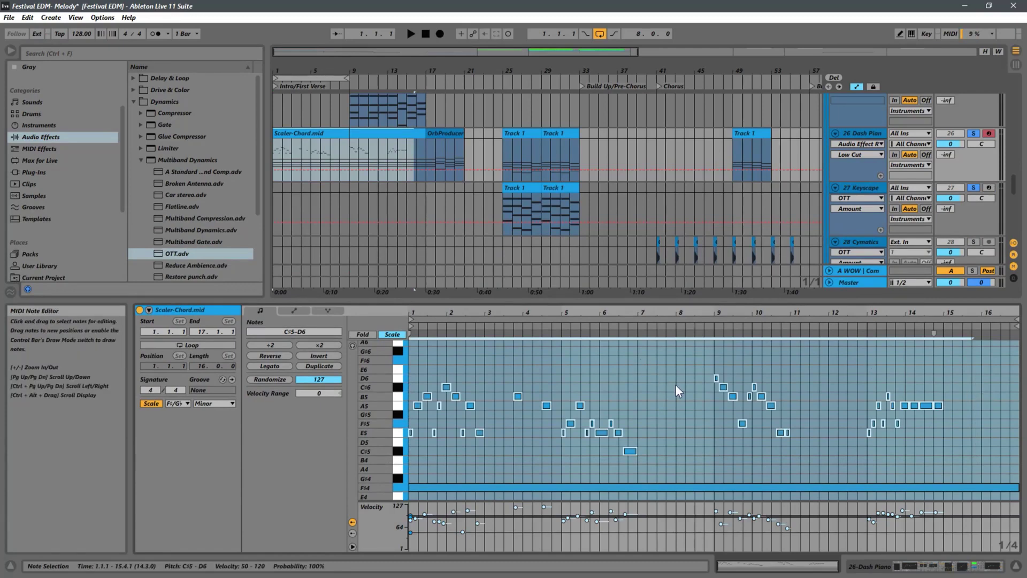
{"action": "left_click", "coordinate": [965, 396]}
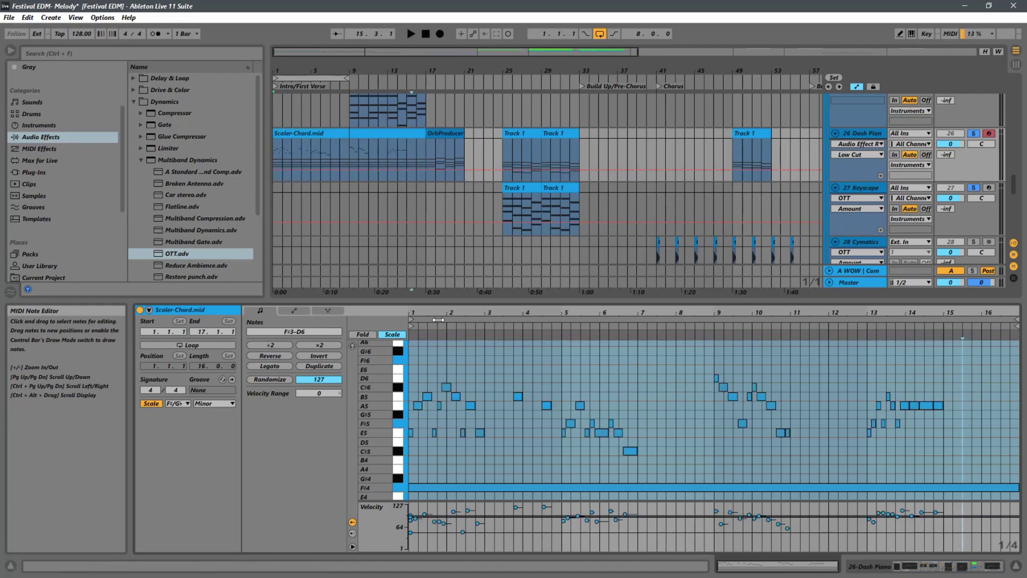
{"action": "left_click_drag", "start_coordinate": [522, 298], "coordinate": [495, 395]}
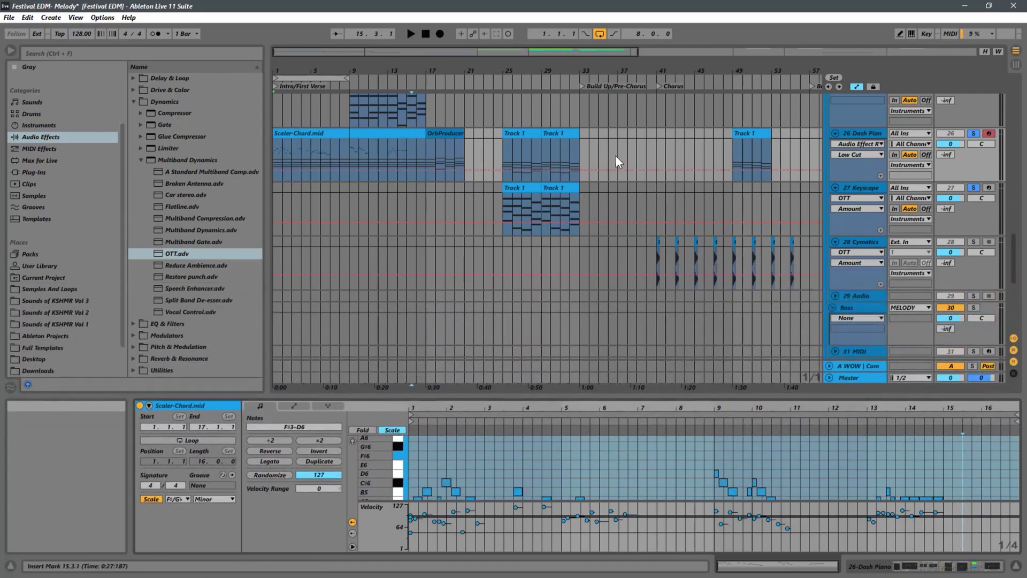
Step: Solo only the Dash Piano track and play the Scaler-Chord.mid clip from bar 9 while following its notes
{"action": "left_click", "coordinate": [332, 136]}
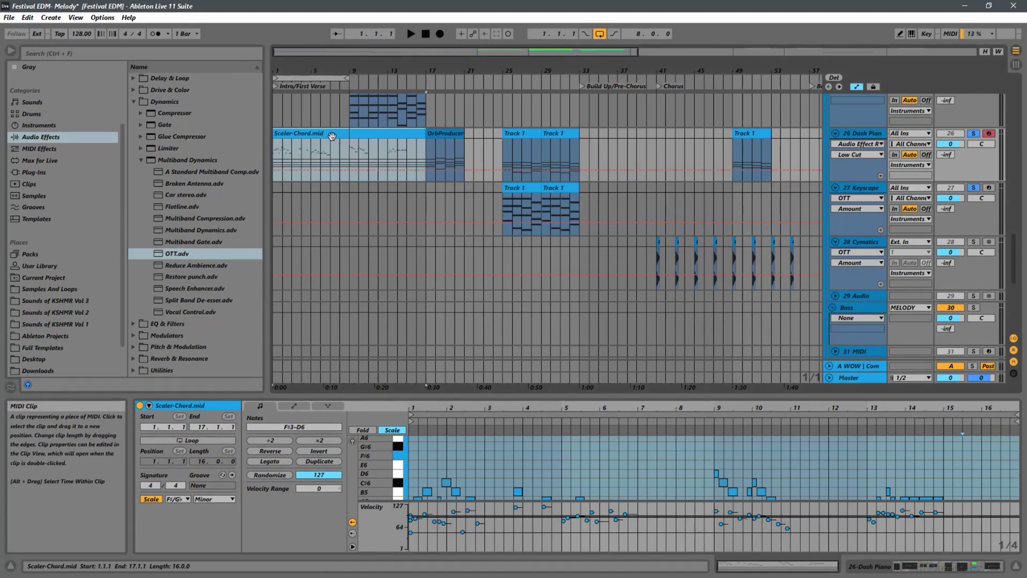
{"action": "left_click", "coordinate": [349, 156]}
{"action": "left_click", "coordinate": [974, 134]}
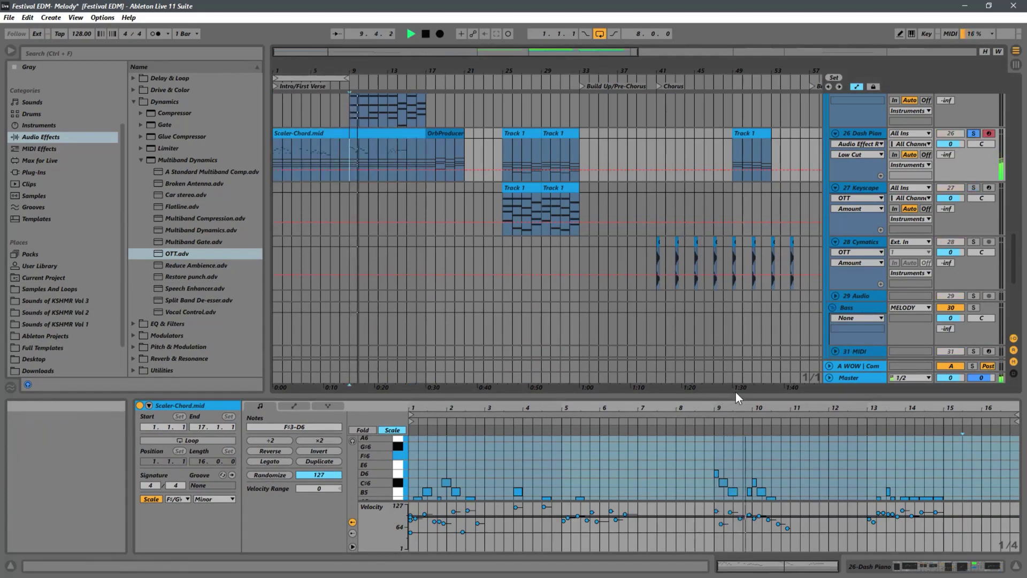
{"action": "left_click_drag", "start_coordinate": [721, 399], "coordinate": [722, 207]}
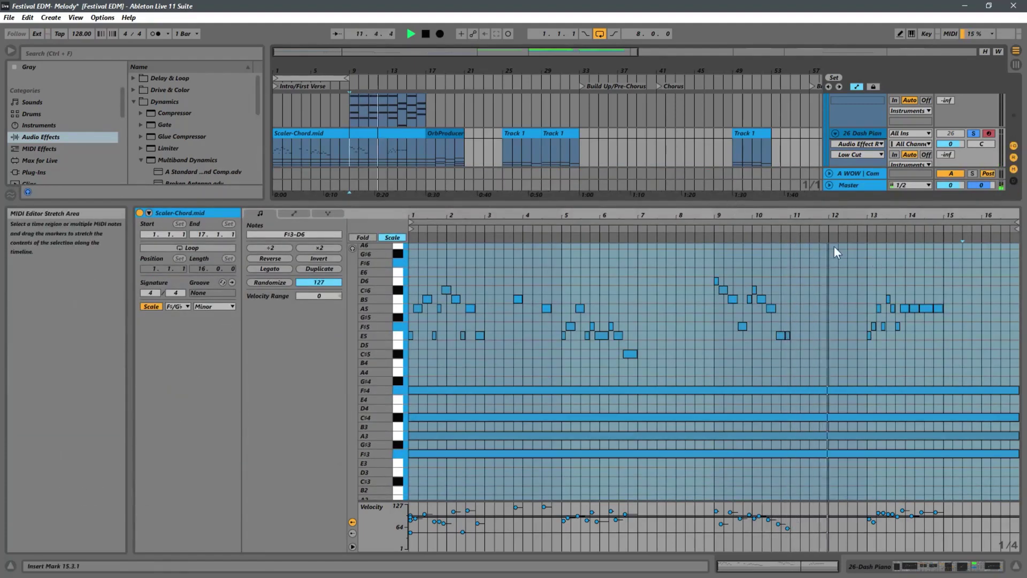
{"action": "left_click", "coordinate": [387, 146]}
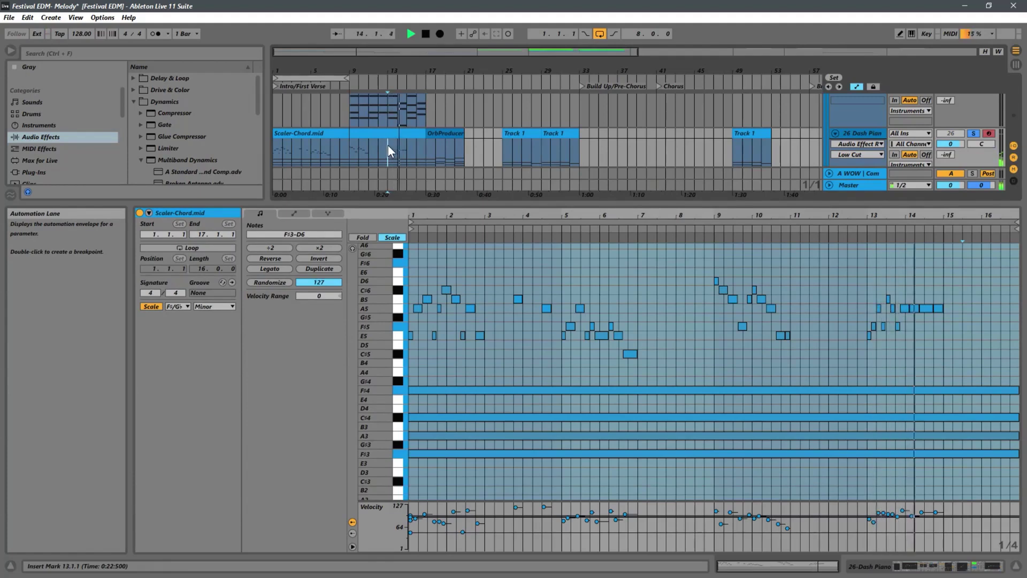
{"action": "key", "text": "space"}
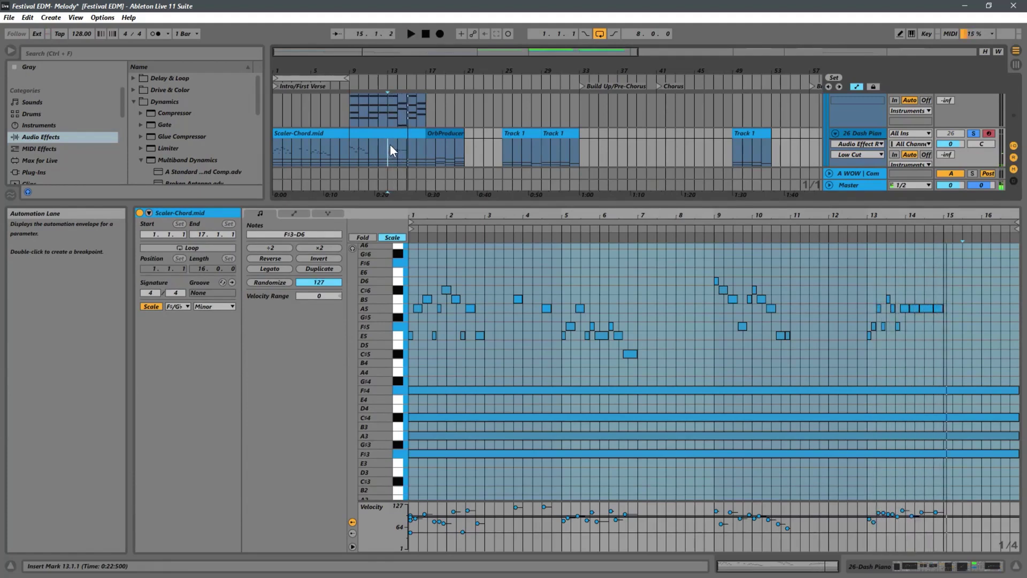
Step: Audition the Scaler-Chord.mid melody from bar 5, bar 1 and bar 13 to compare its phrases
{"action": "left_click_drag", "start_coordinate": [515, 203], "coordinate": [509, 356]}
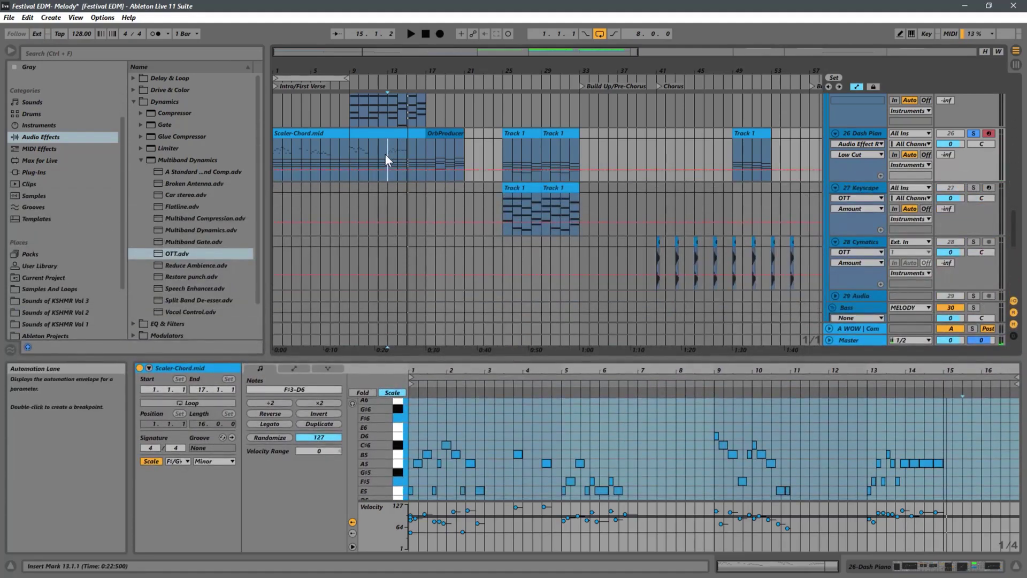
{"action": "left_click", "coordinate": [313, 149]}
{"action": "key", "text": "space"}
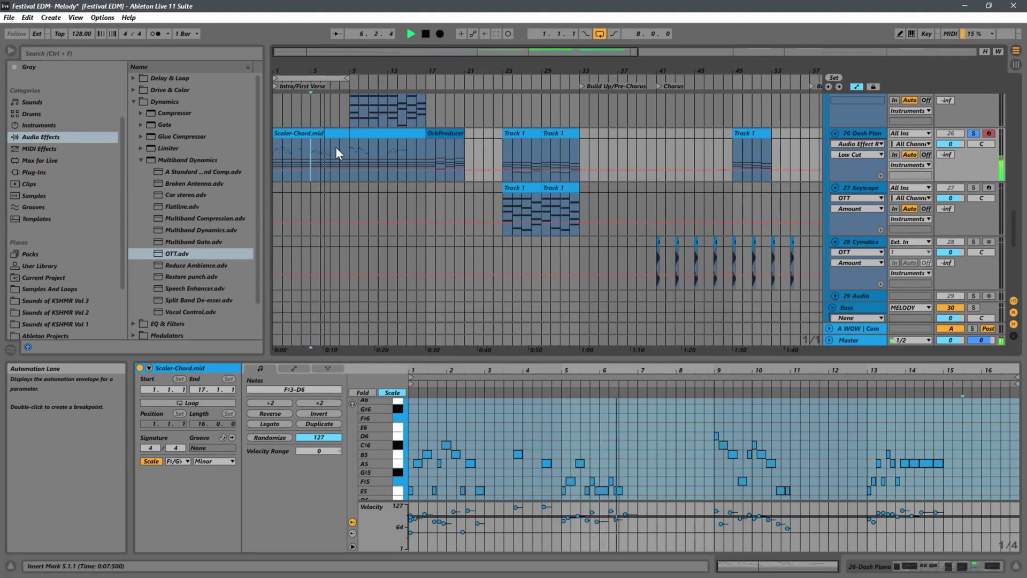
{"action": "left_click", "coordinate": [275, 152]}
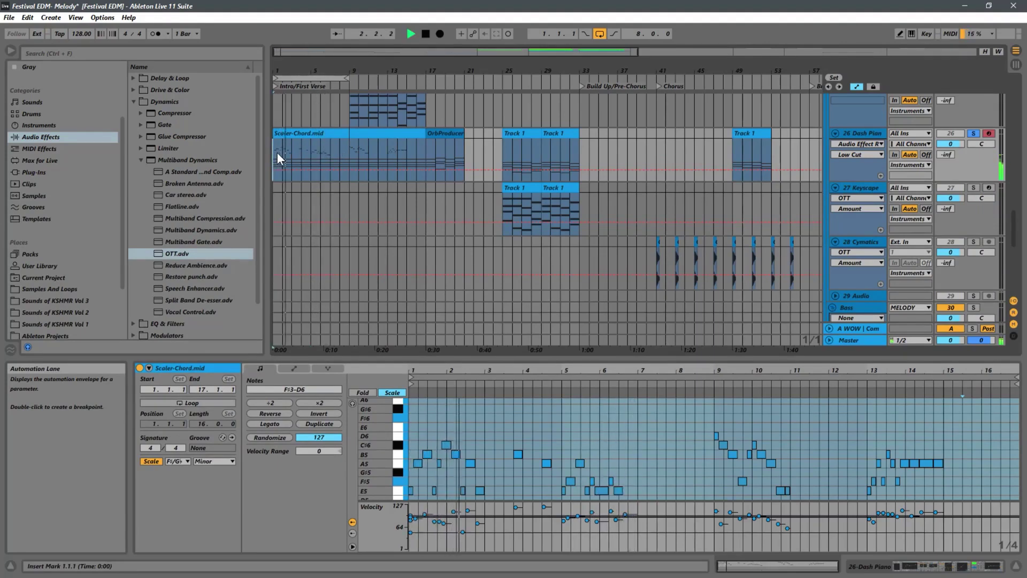
{"action": "key", "text": "space"}
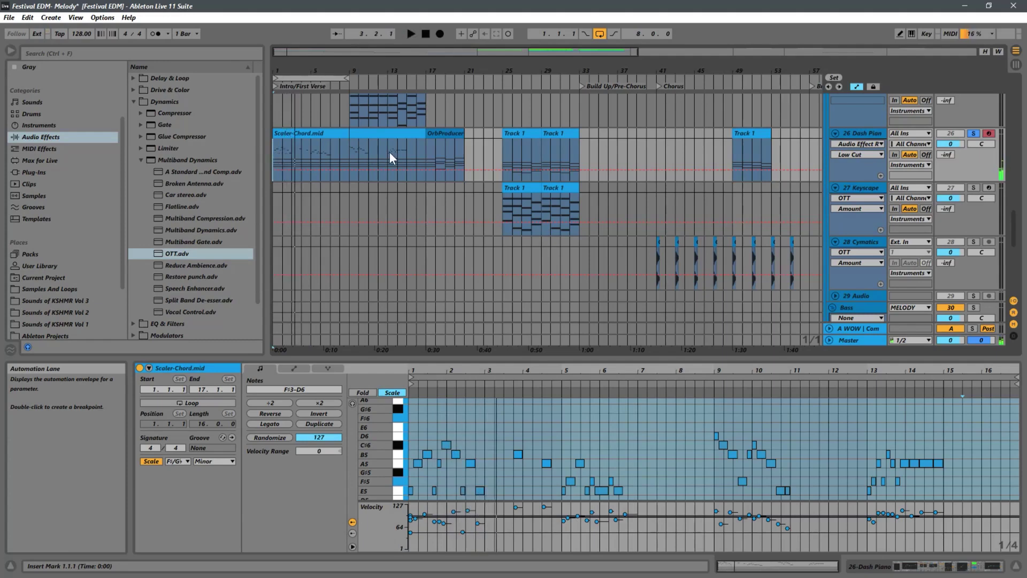
{"action": "left_click", "coordinate": [389, 152]}
{"action": "key", "text": "space"}
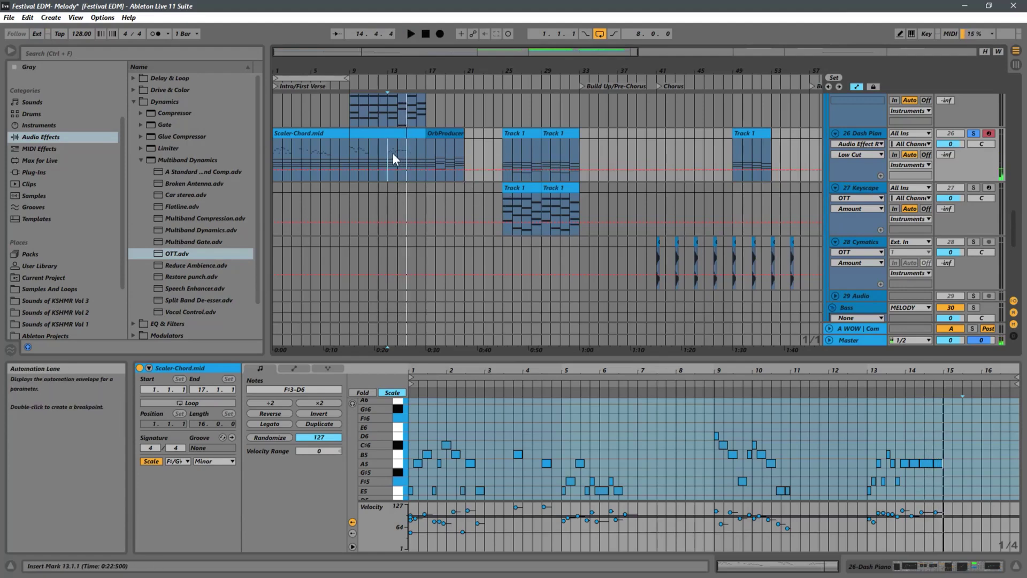
Step: Select and copy the melody phrase in bars 13 and 14 of the Scaler-Chord.mid clip, leaving out the held chord notes
{"action": "left_click", "coordinate": [394, 134]}
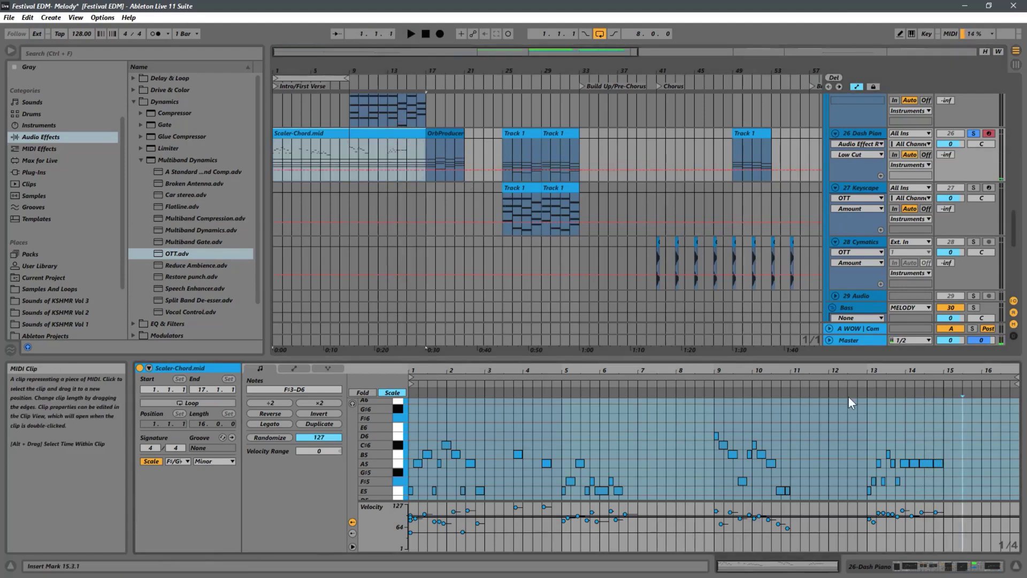
{"action": "scroll", "coordinate": [963, 457], "scroll_direction": "down", "scroll_amount": 2}
{"action": "left_click_drag", "start_coordinate": [973, 419], "coordinate": [837, 473]}
{"action": "right_click", "coordinate": [928, 444]}
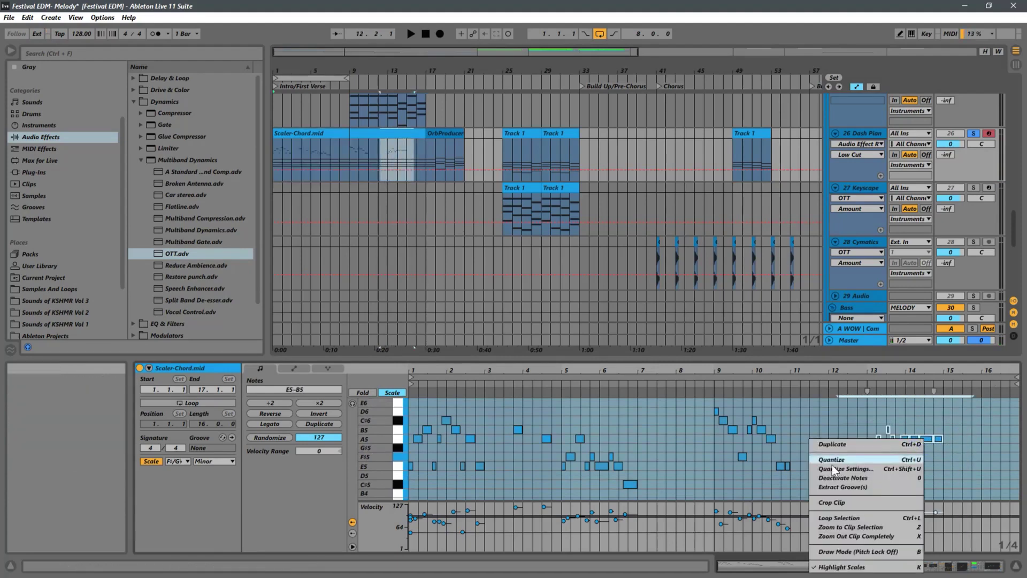
{"action": "left_click", "coordinate": [979, 419]}
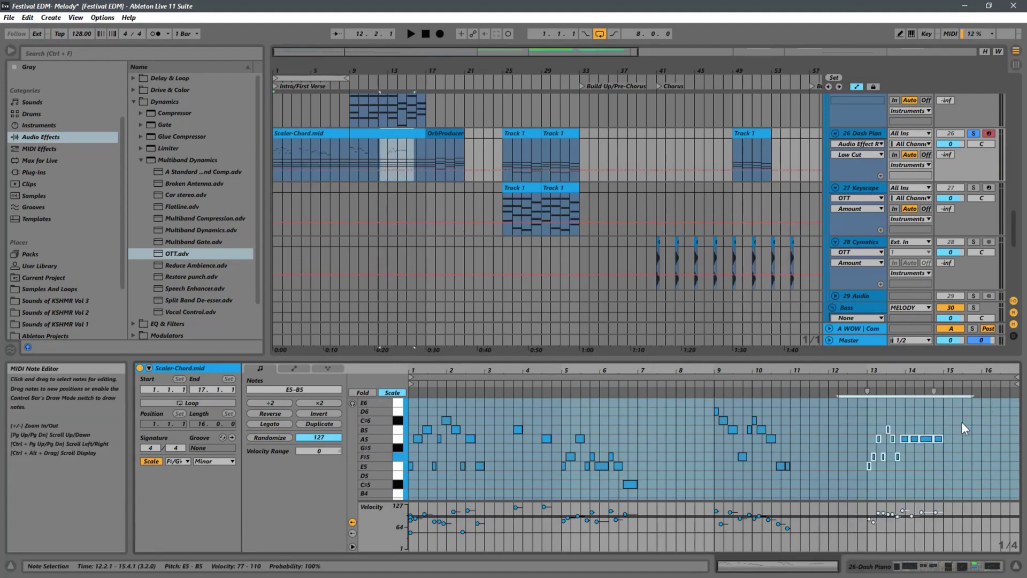
{"action": "left_click_drag", "start_coordinate": [965, 421], "coordinate": [849, 464]}
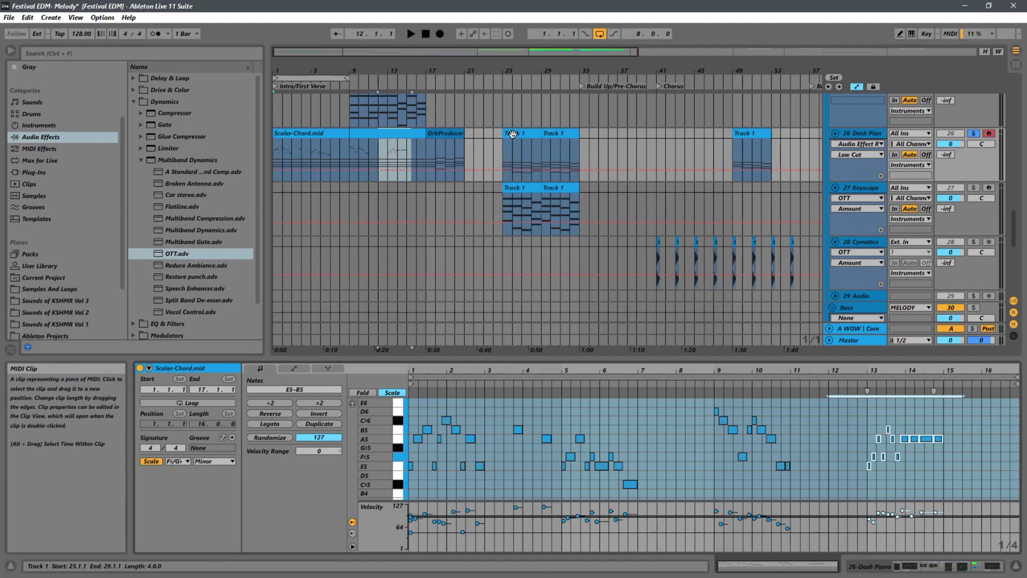
Step: Paste the copied melody phrase into the first Track 1 chord clip on the Keyscape track at bar 25
{"action": "left_click", "coordinate": [512, 188]}
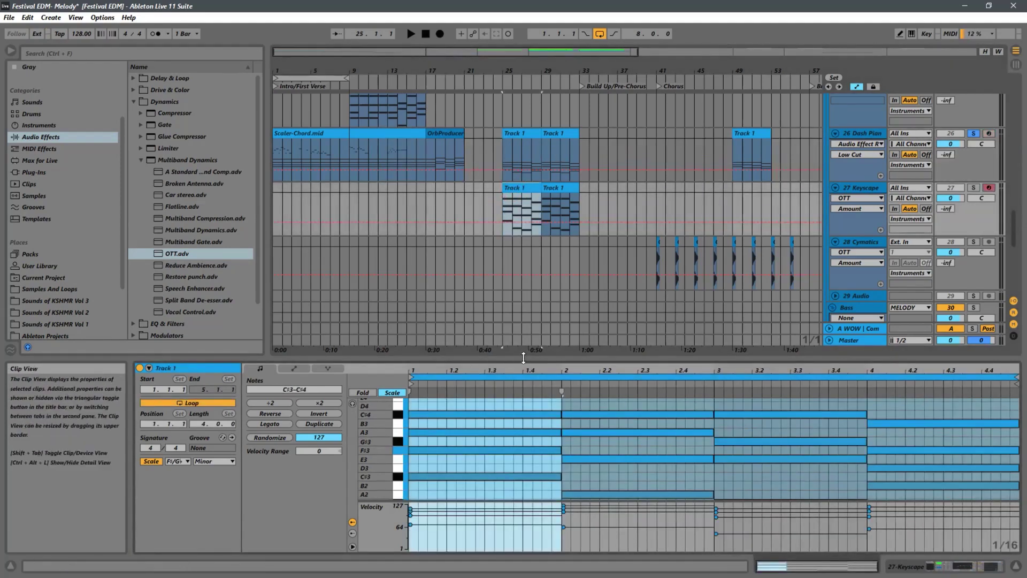
{"action": "left_click_drag", "start_coordinate": [524, 358], "coordinate": [523, 217]}
{"action": "left_click", "coordinate": [416, 391]}
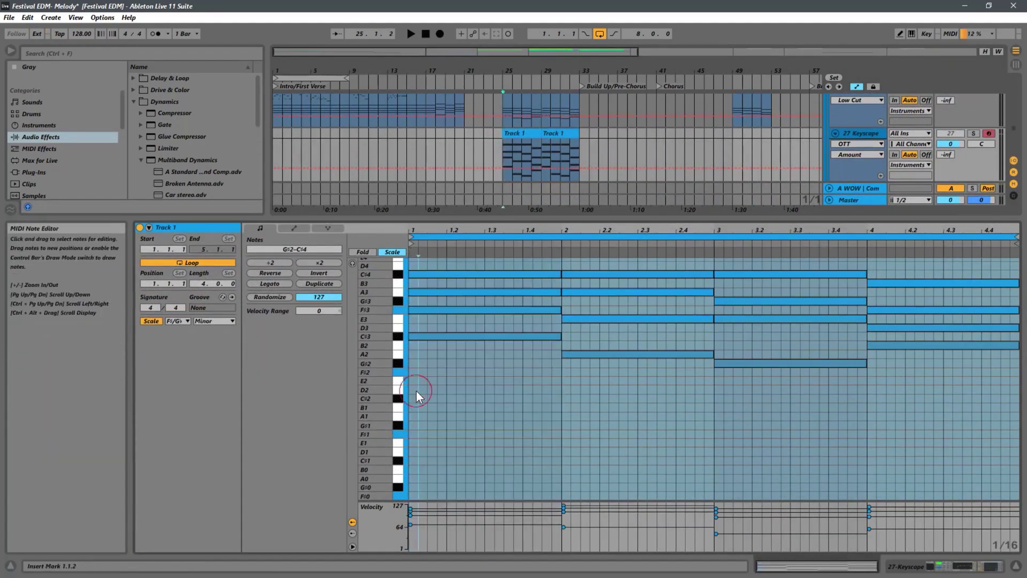
{"action": "left_click", "coordinate": [413, 392]}
{"action": "key", "text": "ctrl+v"}
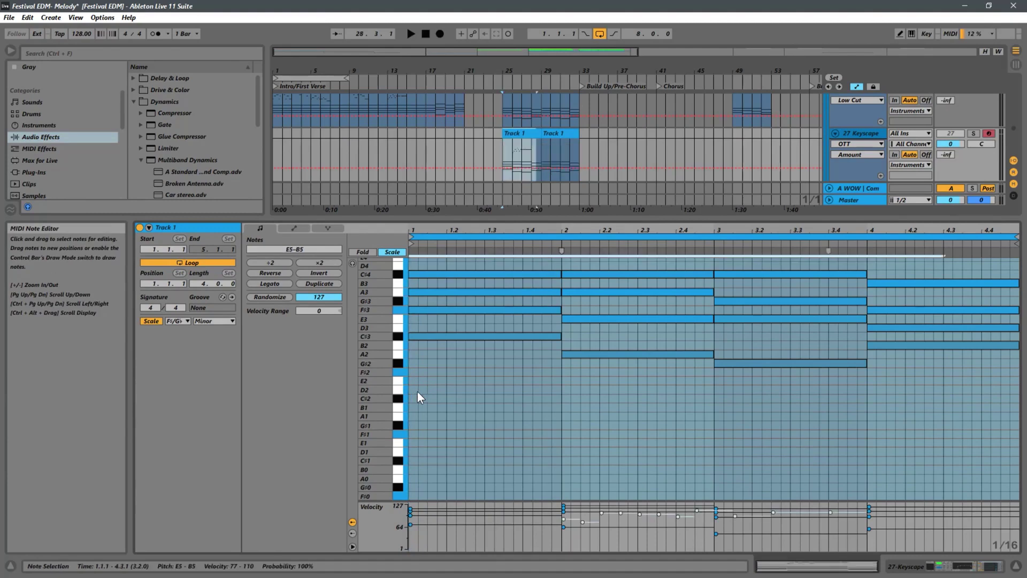
Step: Move the pasted melody phrase earlier so that its first note starts exactly at 1.1.1 of the clip
{"action": "scroll", "coordinate": [497, 397], "scroll_direction": "up", "scroll_amount": 3}
{"action": "scroll", "coordinate": [499, 395], "scroll_direction": "up", "scroll_amount": 3}
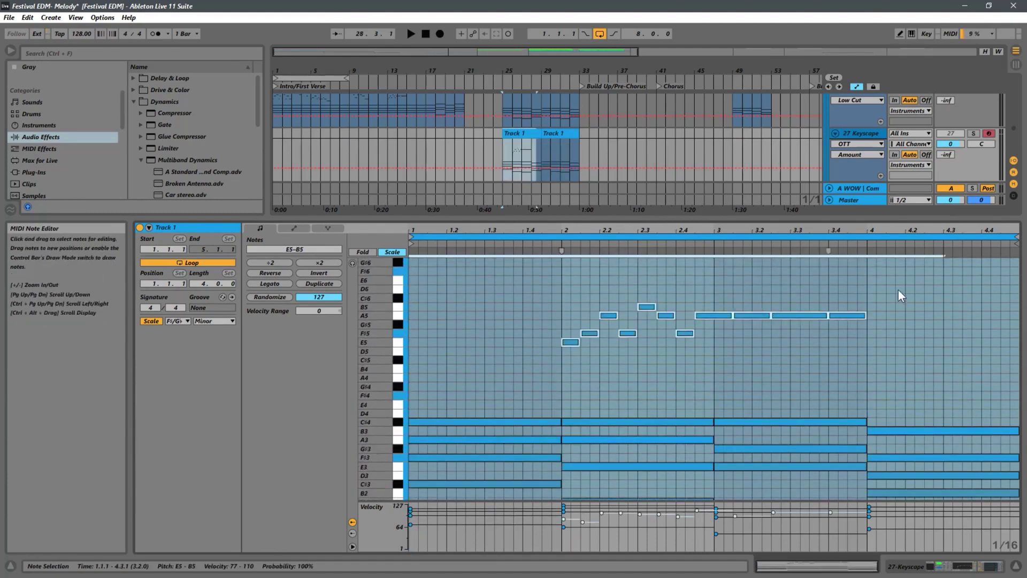
{"action": "left_click_drag", "start_coordinate": [906, 281], "coordinate": [414, 347]}
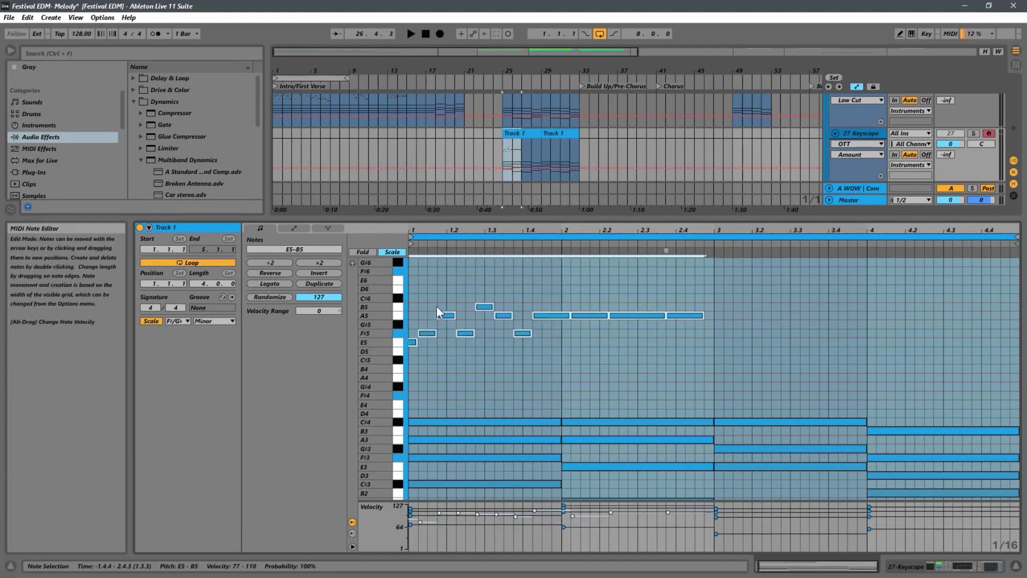
{"action": "left_click_drag", "start_coordinate": [467, 231], "coordinate": [479, 231]}
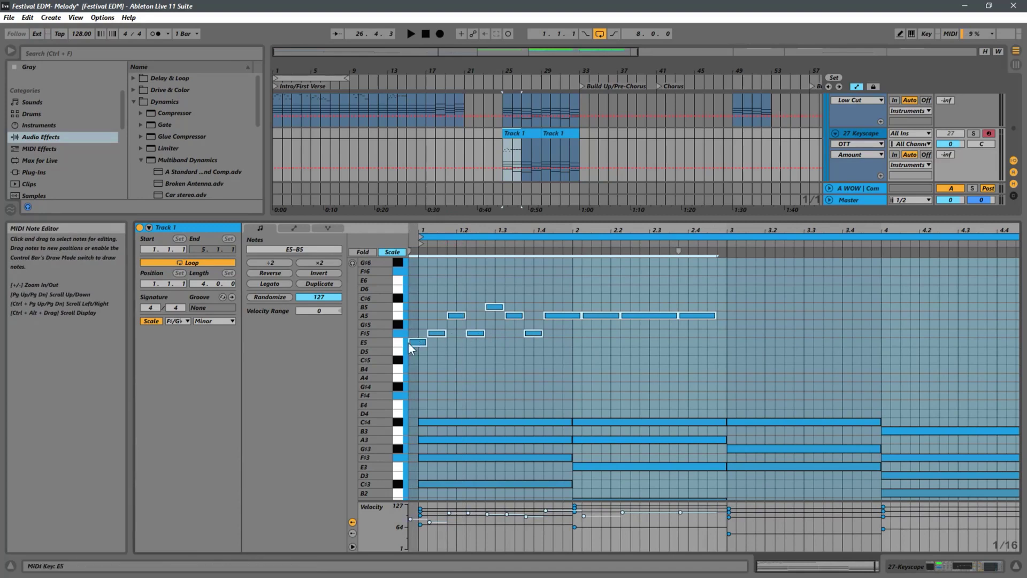
{"action": "left_click_drag", "start_coordinate": [412, 348], "coordinate": [423, 341]}
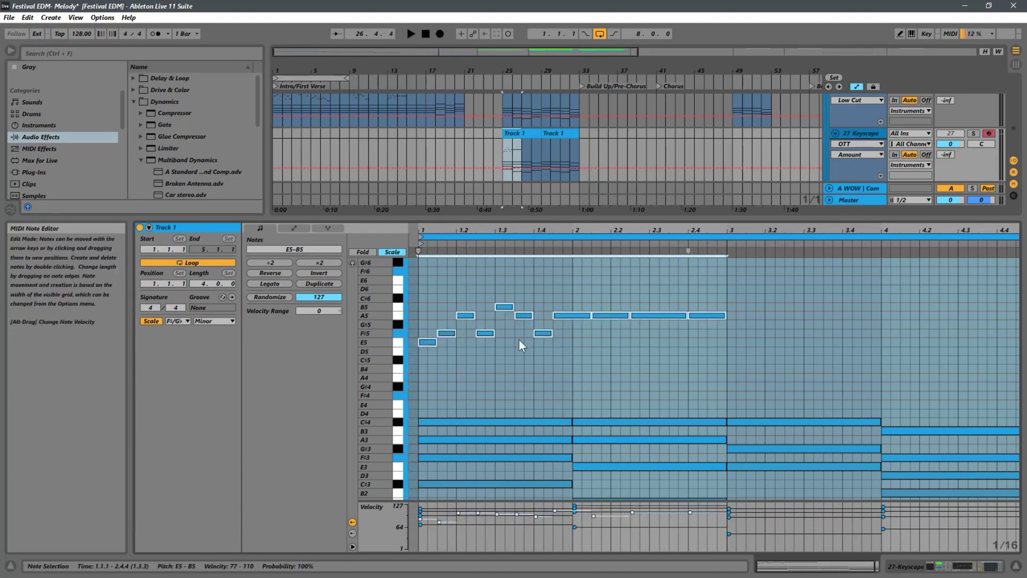
Step: Compare the melody notes with the chord notes below them by selecting each group in the clip
{"action": "left_click", "coordinate": [755, 303]}
{"action": "scroll", "coordinate": [795, 323], "scroll_direction": "down", "scroll_amount": 4}
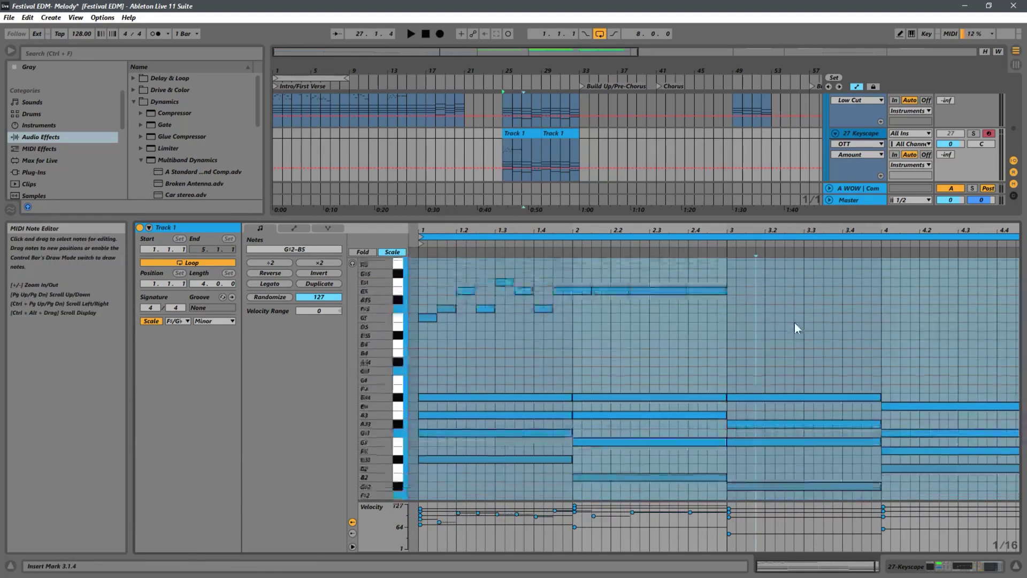
{"action": "left_click_drag", "start_coordinate": [965, 320], "coordinate": [428, 484]}
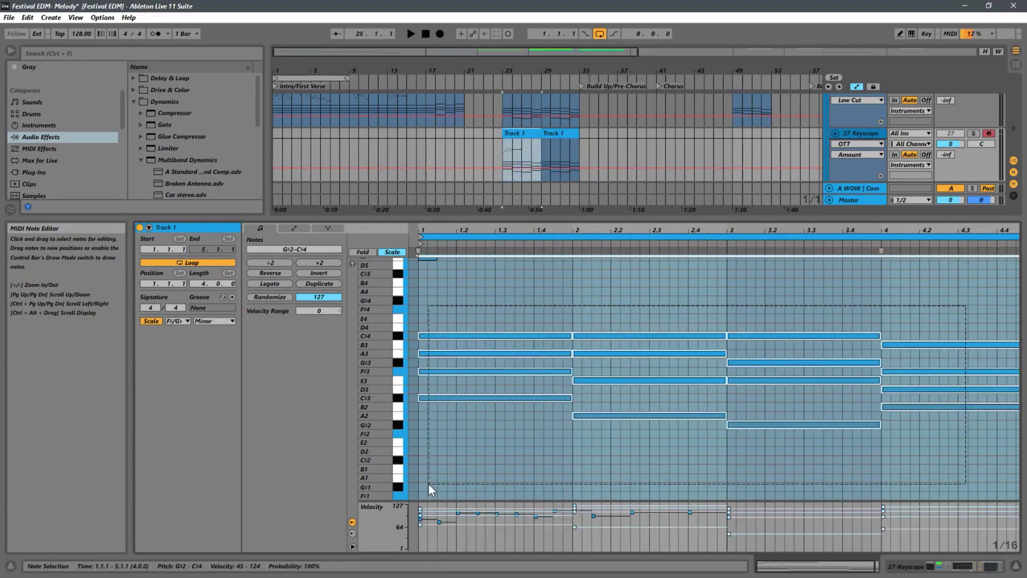
{"action": "scroll", "coordinate": [626, 401], "scroll_direction": "up", "scroll_amount": 4}
{"action": "scroll", "coordinate": [633, 402], "scroll_direction": "up", "scroll_amount": 4}
{"action": "left_click", "coordinate": [839, 326]}
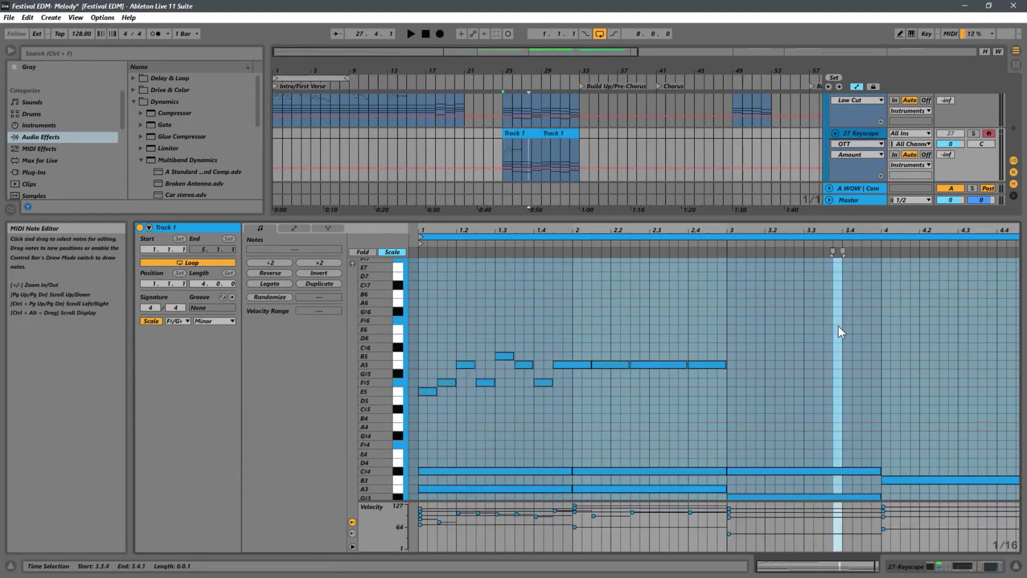
{"action": "left_click_drag", "start_coordinate": [816, 312], "coordinate": [436, 422]}
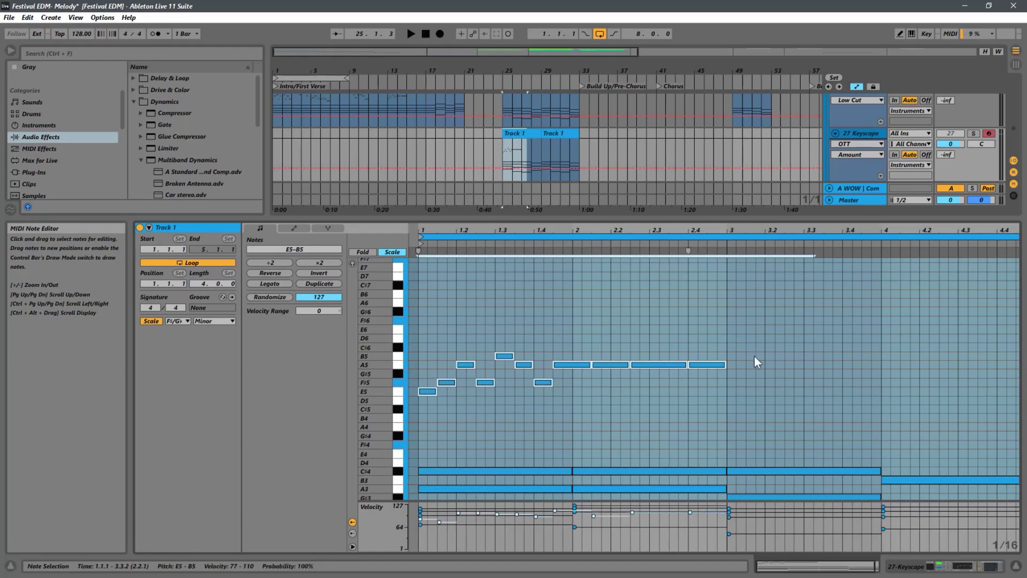
{"action": "left_click_drag", "start_coordinate": [816, 294], "coordinate": [422, 419]}
{"action": "left_click", "coordinate": [785, 323]}
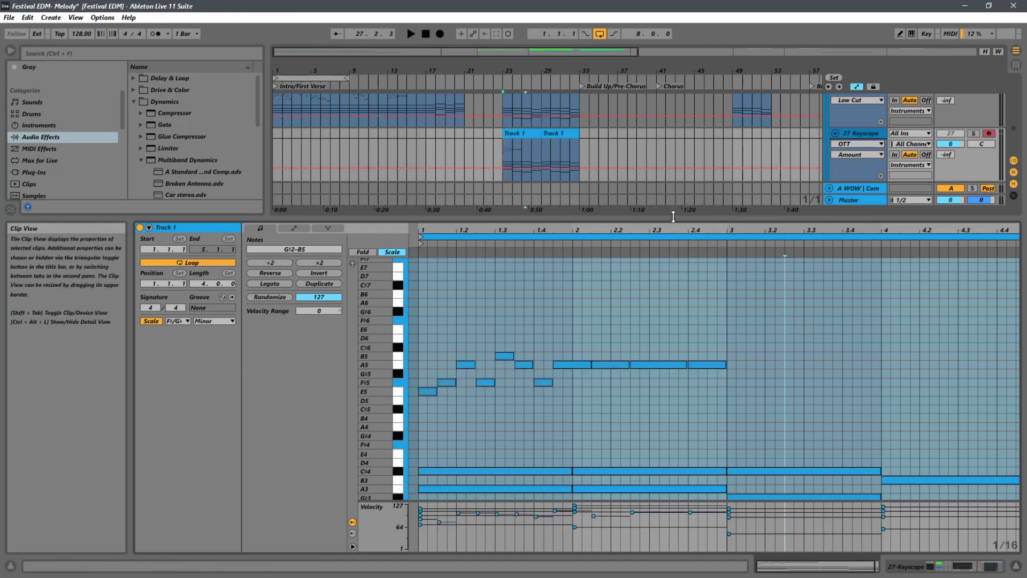
Step: Solo the Keyscape track and play the first Track 1 clip from bar 25 to hear the melody over the chords
{"action": "left_click_drag", "start_coordinate": [646, 219], "coordinate": [658, 267]}
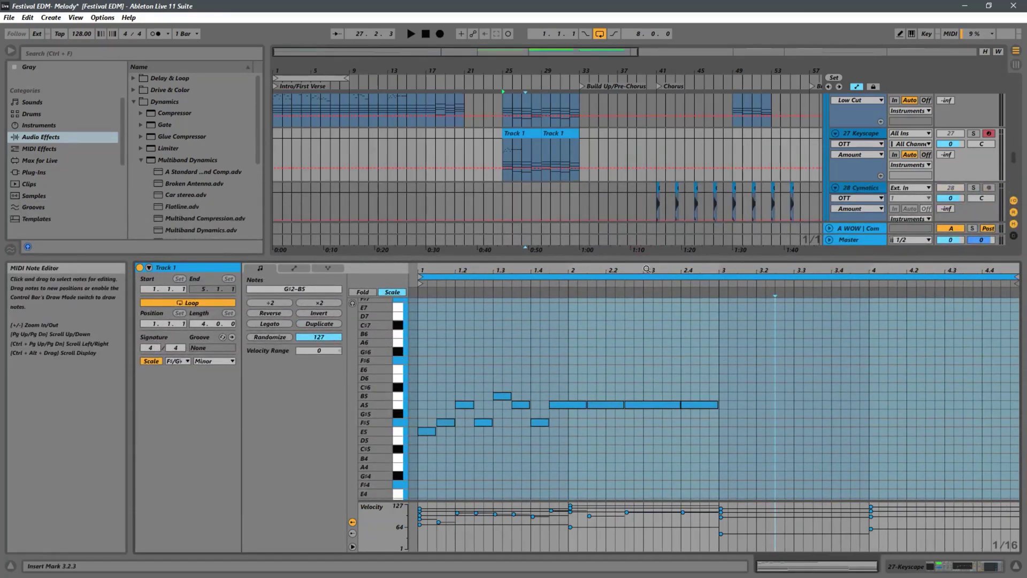
{"action": "left_click", "coordinate": [502, 149]}
{"action": "left_click", "coordinate": [973, 133]}
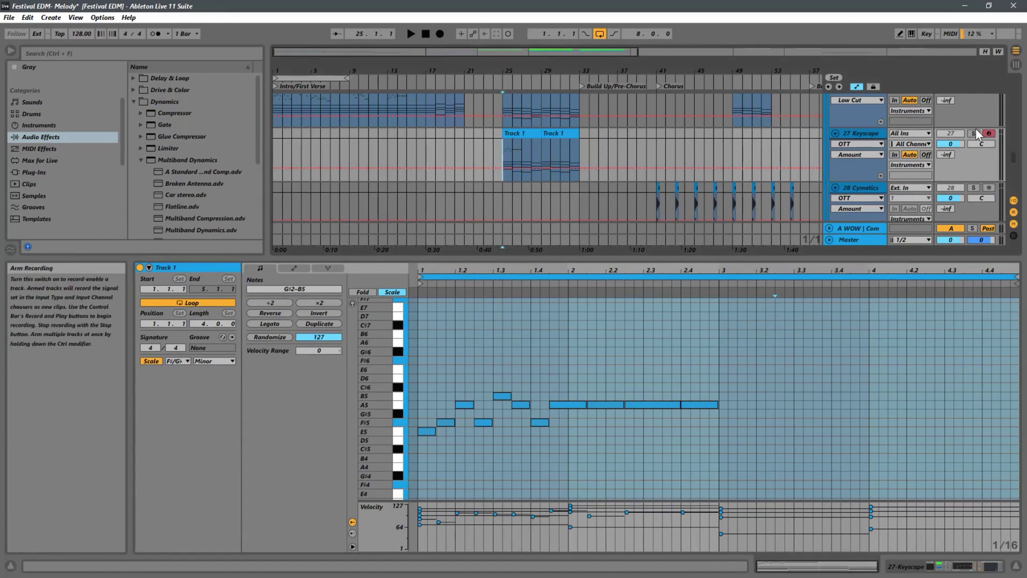
{"action": "key", "text": "space"}
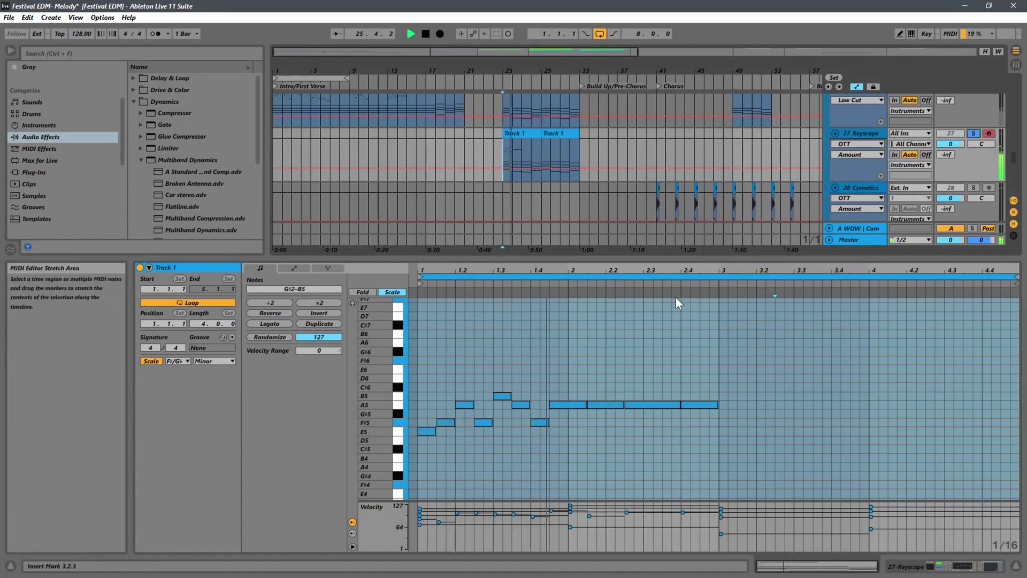
{"action": "scroll", "coordinate": [732, 340], "scroll_direction": "down", "scroll_amount": 3}
{"action": "scroll", "coordinate": [726, 346], "scroll_direction": "up", "scroll_amount": 1}
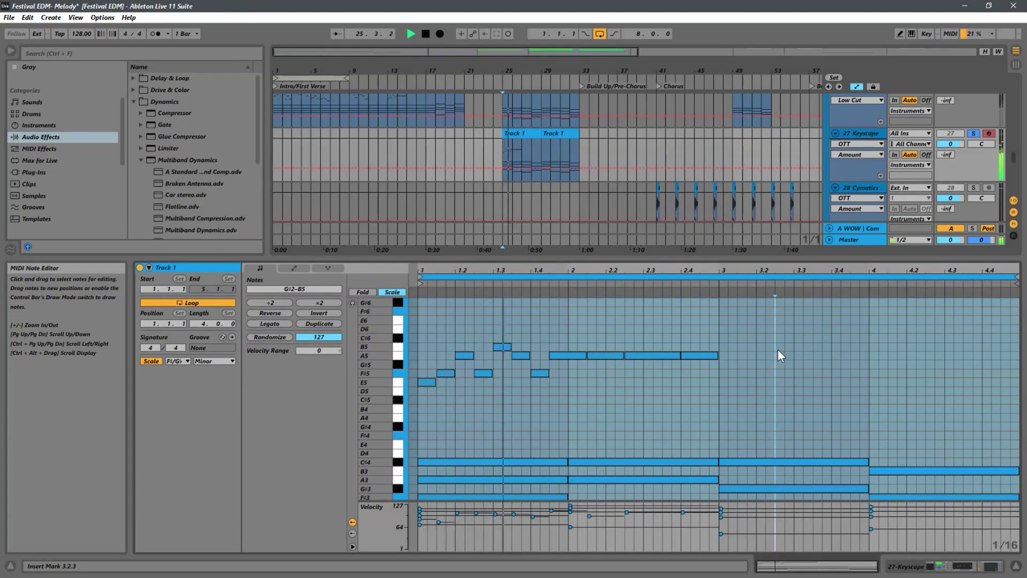
{"action": "scroll", "coordinate": [779, 355], "scroll_direction": "up", "scroll_amount": 1}
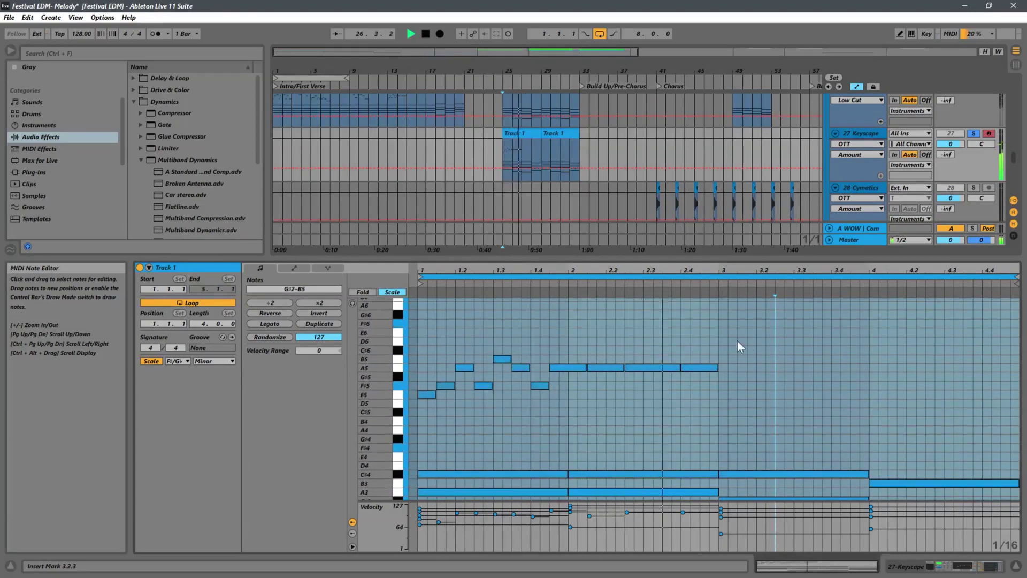
{"action": "left_click_drag", "start_coordinate": [564, 280], "coordinate": [564, 284]}
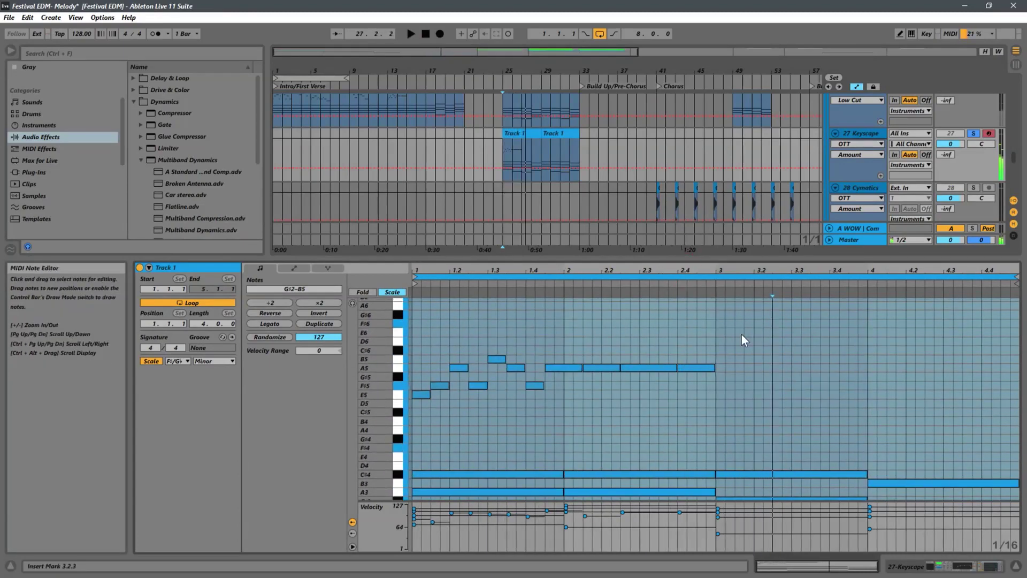
Step: Duplicate the two-bar melody phrase to 3.1.1 in the same clip and listen to the result
{"action": "left_click_drag", "start_coordinate": [740, 333], "coordinate": [733, 399]}
{"action": "key", "text": "space"}
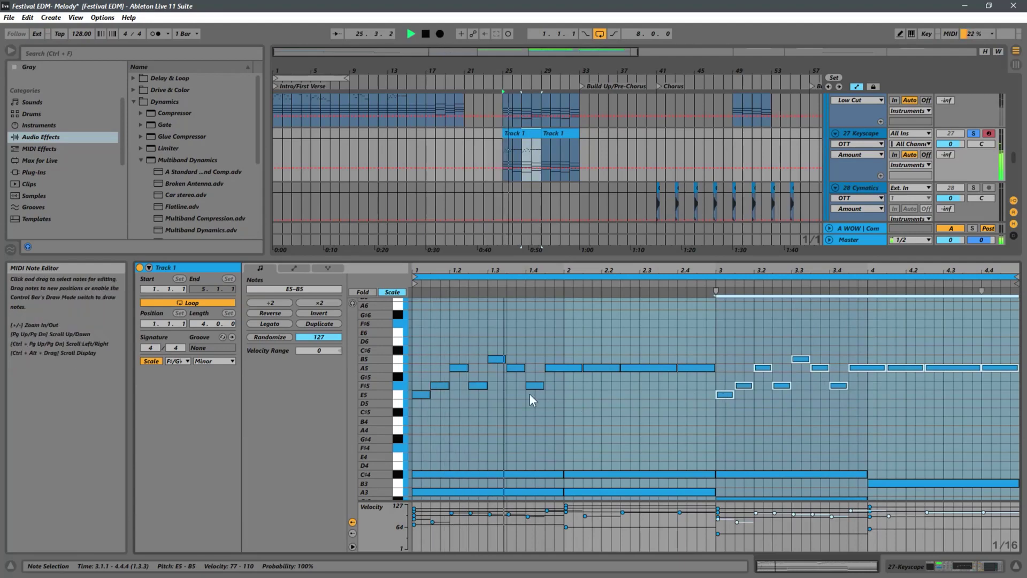
{"action": "left_click", "coordinate": [630, 335]}
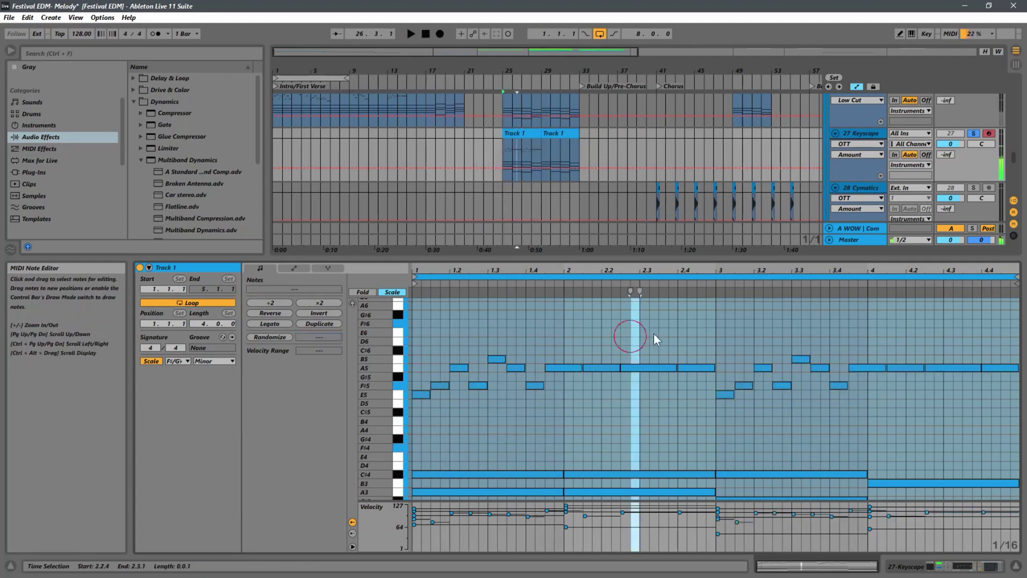
Step: Transpose the first melody phrase in bars 1 and 2 of the clip up two semitones and play it back
{"action": "left_click_drag", "start_coordinate": [716, 328], "coordinate": [408, 423]}
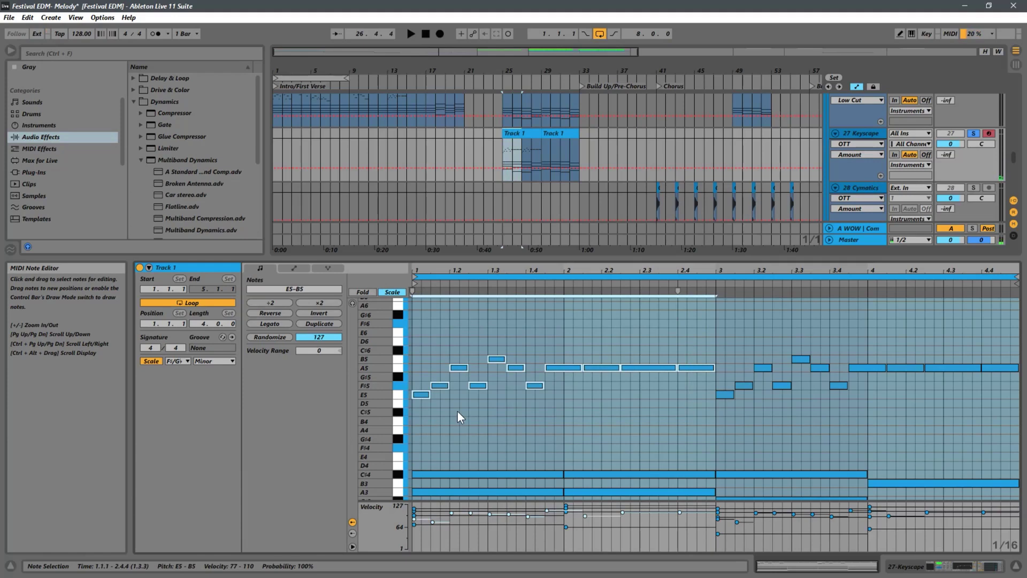
{"action": "key", "text": "Up"}
{"action": "key", "text": "Up"}
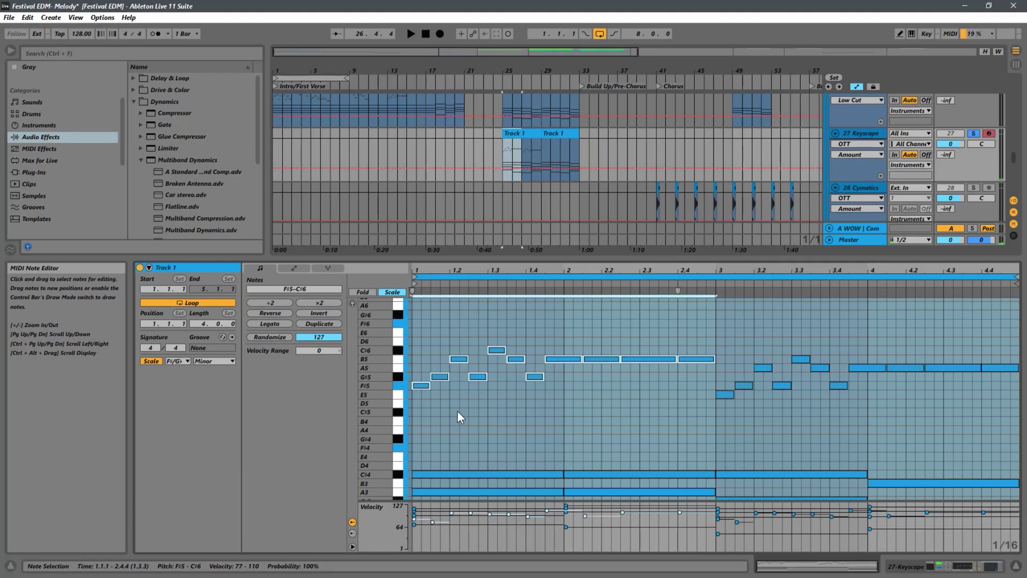
{"action": "key", "text": "space"}
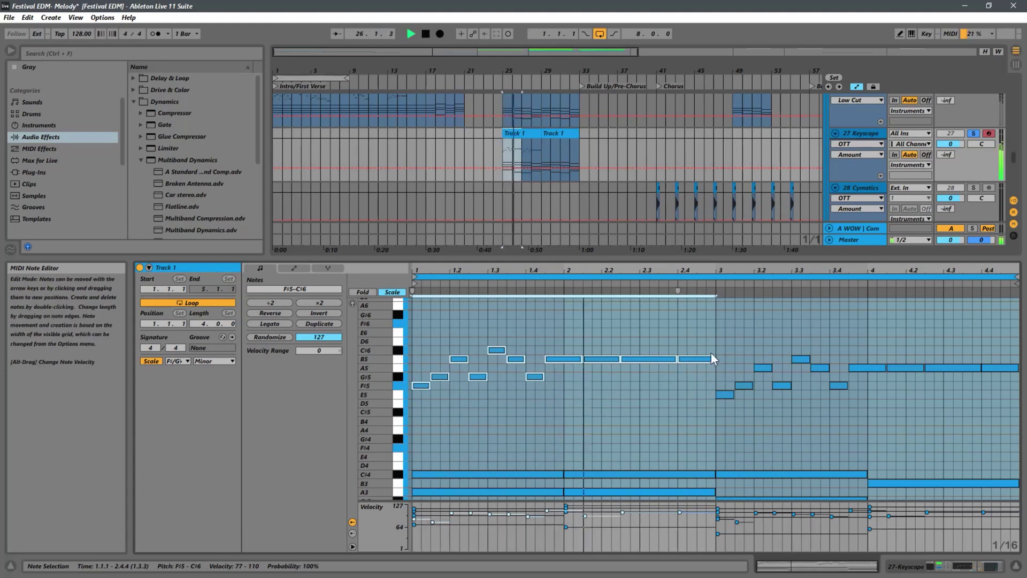
{"action": "key", "text": "space"}
Step: Lower the four longer notes that end the first phrase, from 1.4.3 onward, to F♯5 and play the clip
{"action": "left_click_drag", "start_coordinate": [711, 353], "coordinate": [562, 372]}
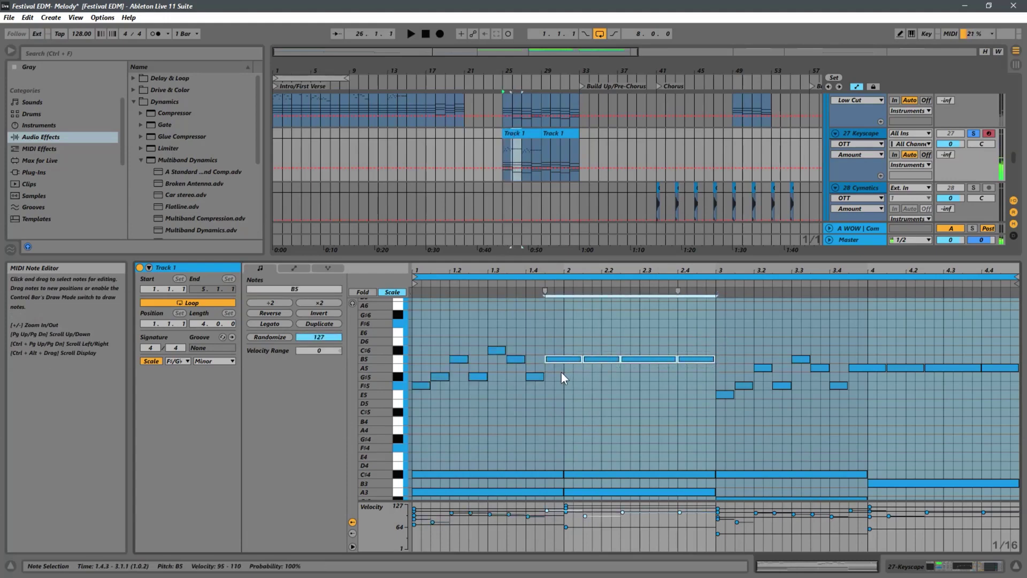
{"action": "key", "text": "Down"}
{"action": "key", "text": "Down"}
{"action": "key", "text": "Down"}
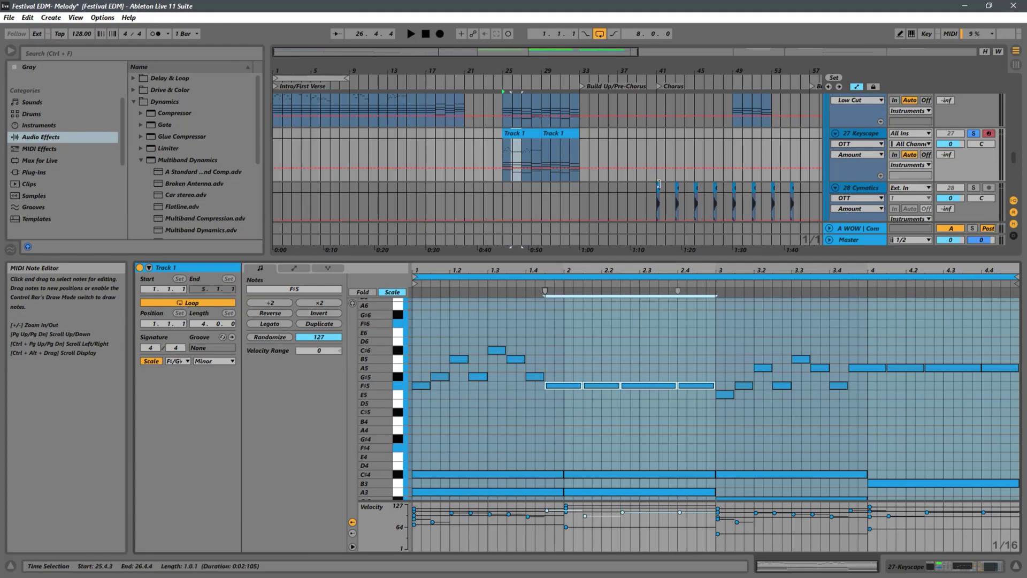
{"action": "key", "text": "space"}
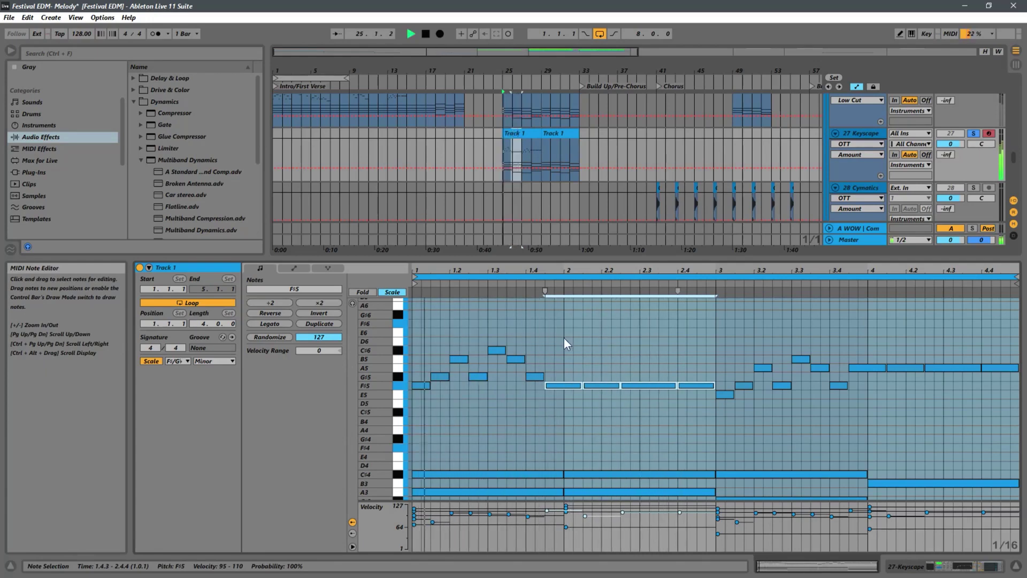
Step: Raise only the first of those four longer notes, at 1.4.3, to A5 and listen to the change
{"action": "left_click", "coordinate": [564, 385]}
{"action": "key", "text": "Up"}
{"action": "key", "text": "Up"}
{"action": "key", "text": "Up"}
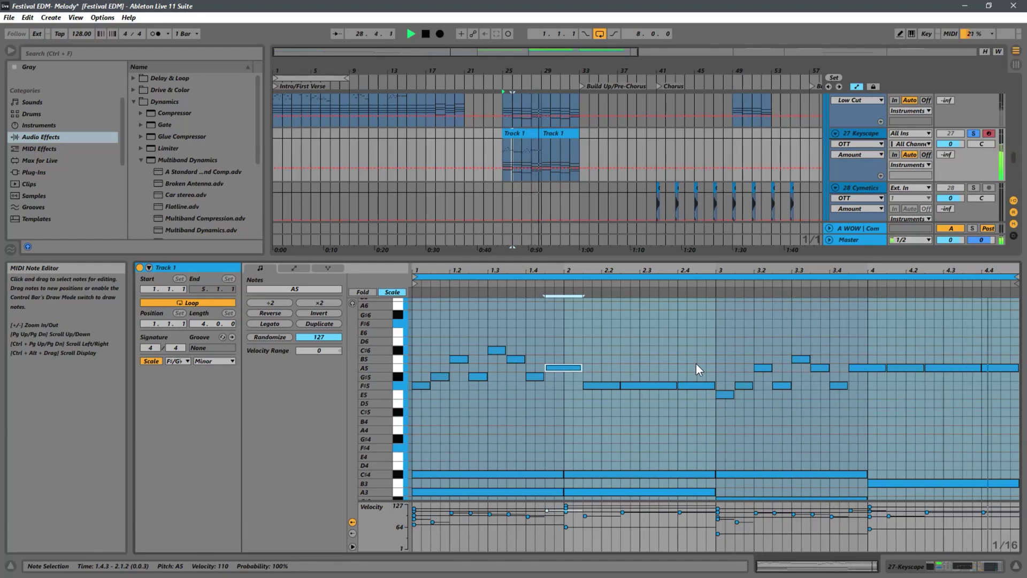
{"action": "key", "text": "space"}
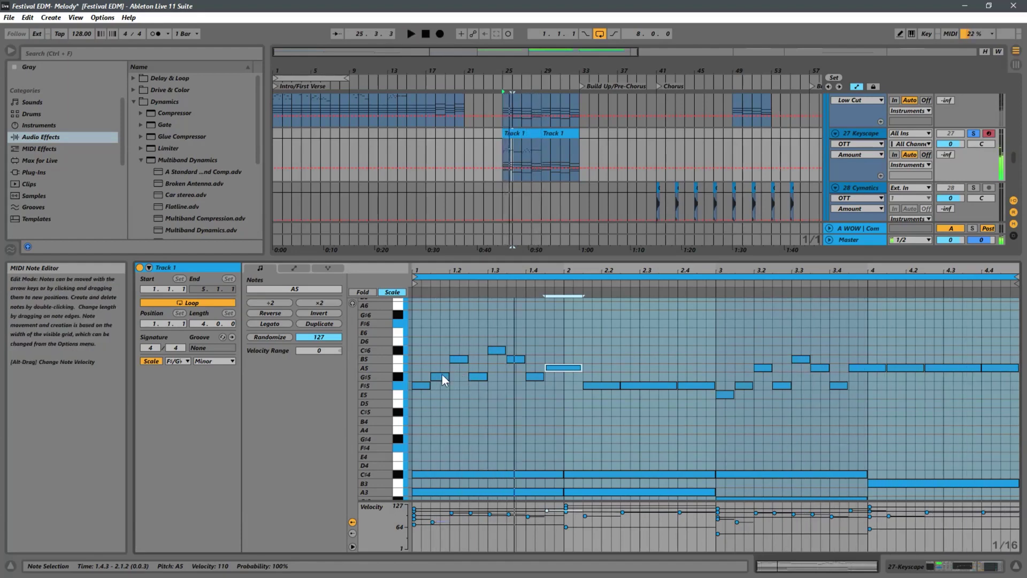
Step: Try a sparser first phrase by deleting the G♯5 note at 1.1.3 and the B5 note at 1.3.3 during playback
{"action": "left_click", "coordinate": [439, 377]}
{"action": "key", "text": "Delete"}
{"action": "key", "text": "space"}
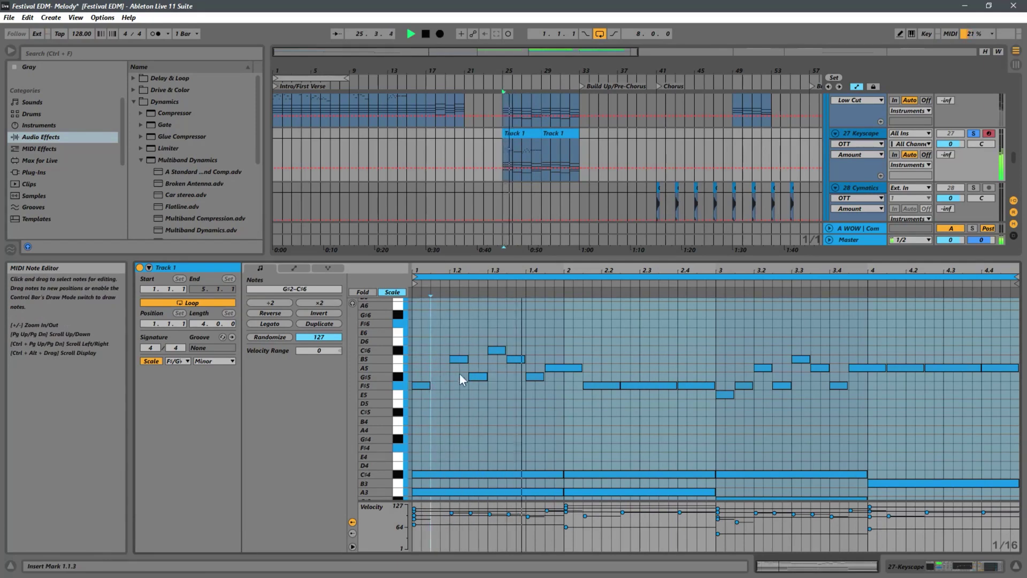
{"action": "left_click", "coordinate": [519, 361]}
{"action": "key", "text": "Delete"}
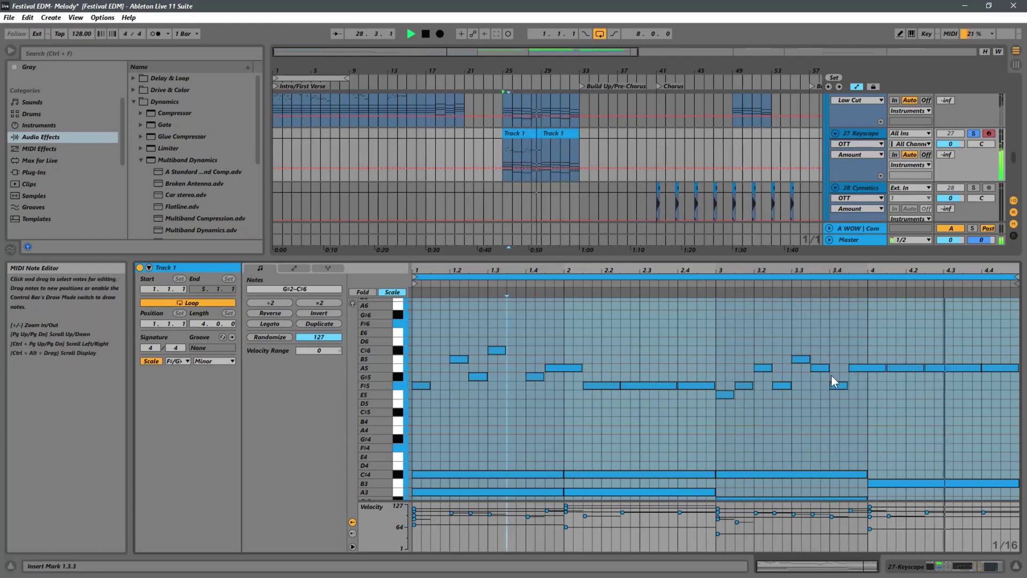
Step: Duplicate the edited first clip over the second Track 1 clip at bar 29 and play both clips in a loop from bar 25
{"action": "left_click", "coordinate": [522, 161]}
{"action": "key", "text": "space"}
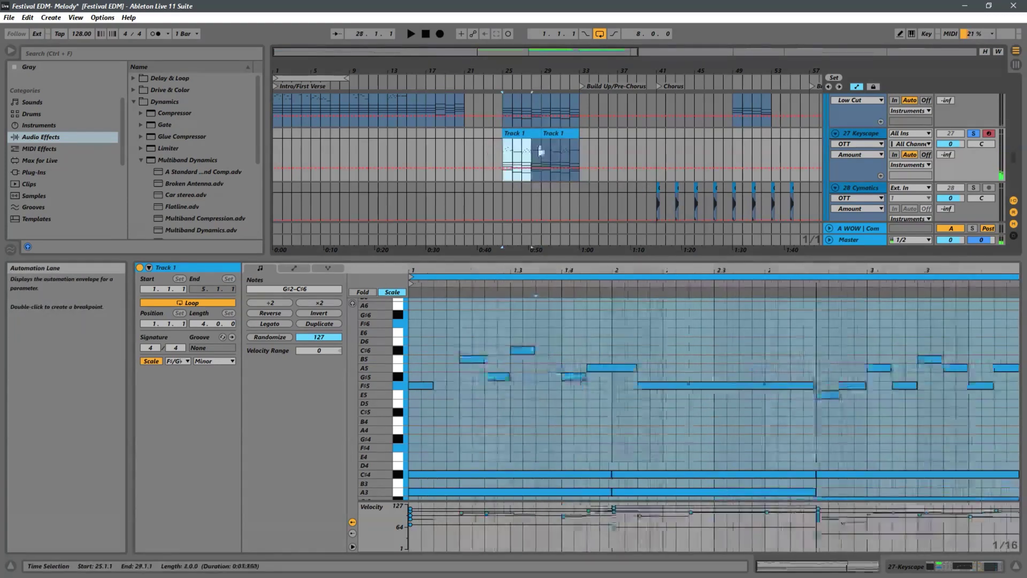
{"action": "left_click", "coordinate": [584, 141], "text": "shift"}
{"action": "left_click", "coordinate": [576, 135], "text": "shift"}
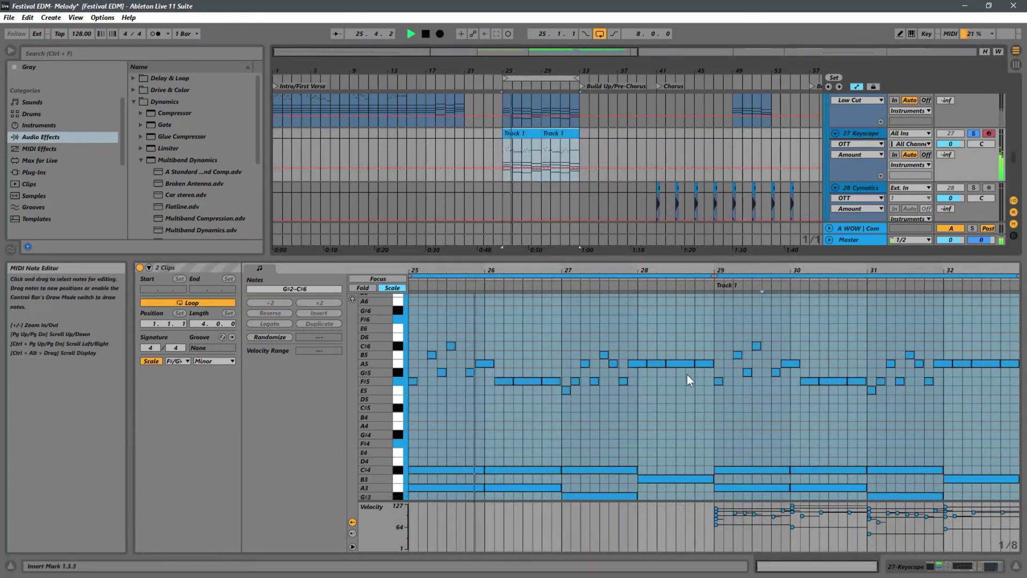
{"action": "left_click", "coordinate": [524, 380]}
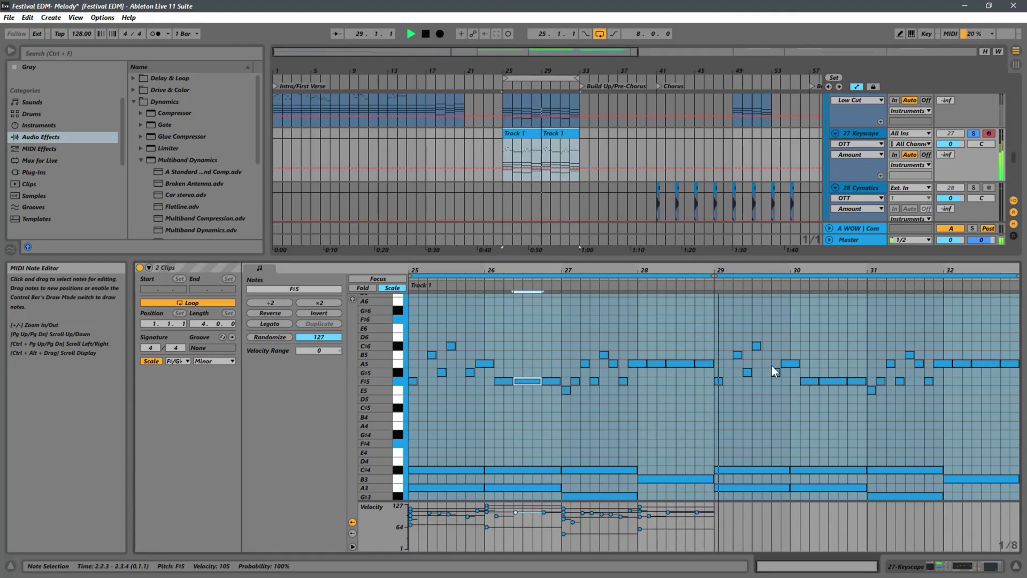
Step: Add a G♯5 note at 1.1.3 and a B5 note at 1.3.3 to the first clip, and duplicate it over the clip at bar 29
{"action": "double_click", "coordinate": [423, 372]}
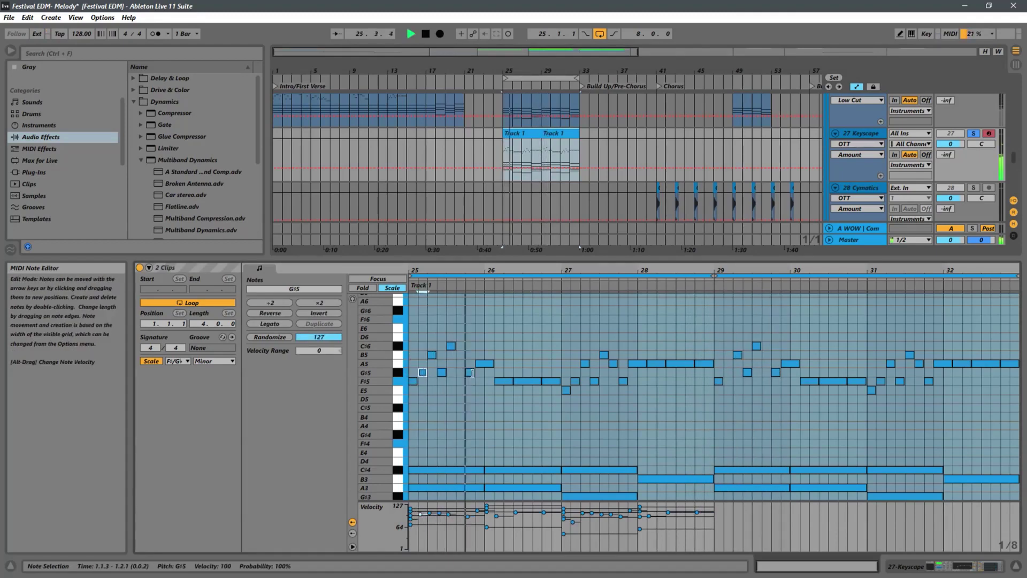
{"action": "double_click", "coordinate": [461, 356]}
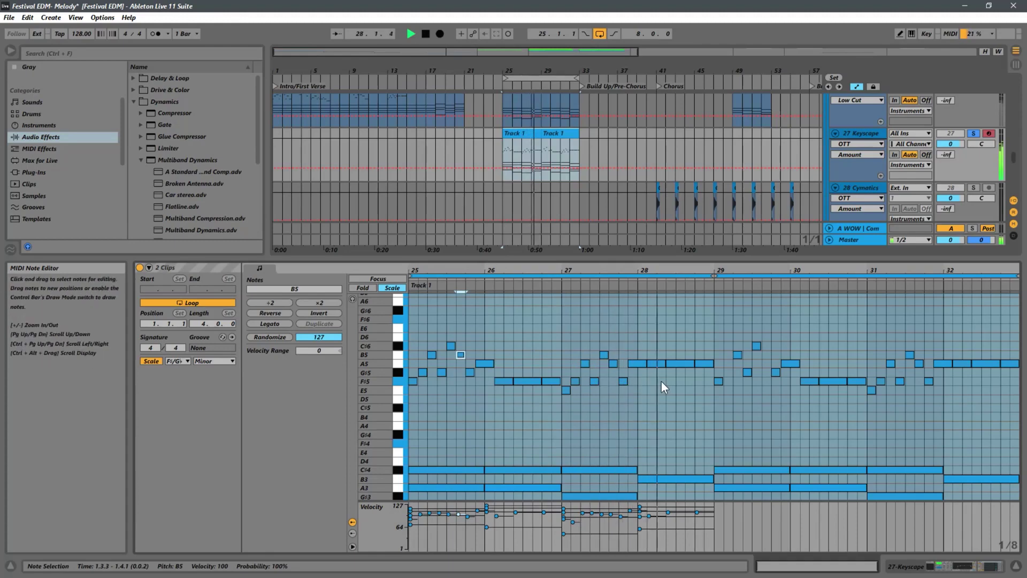
{"action": "left_click", "coordinate": [529, 133]}
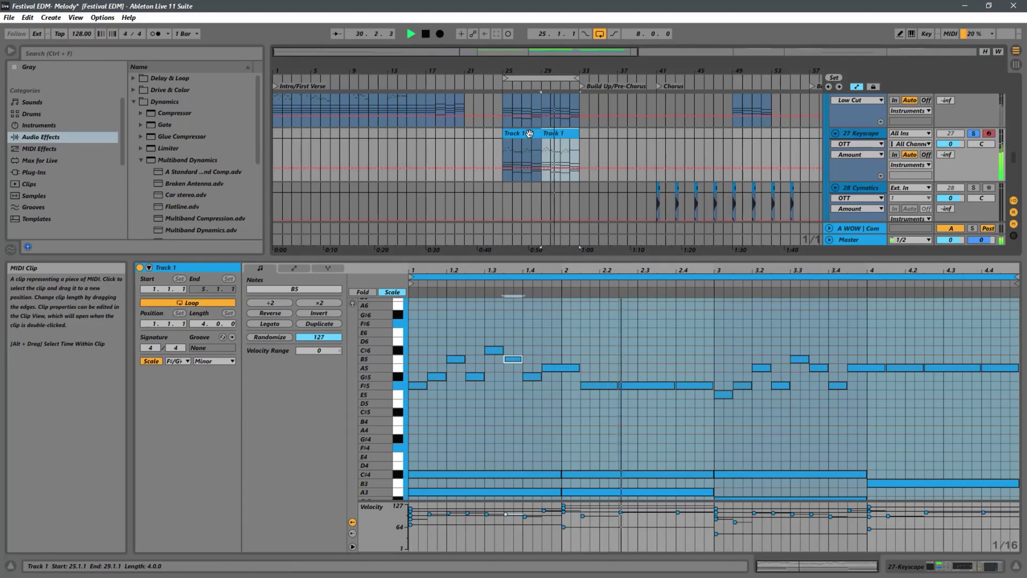
{"action": "left_click", "coordinate": [556, 133]}
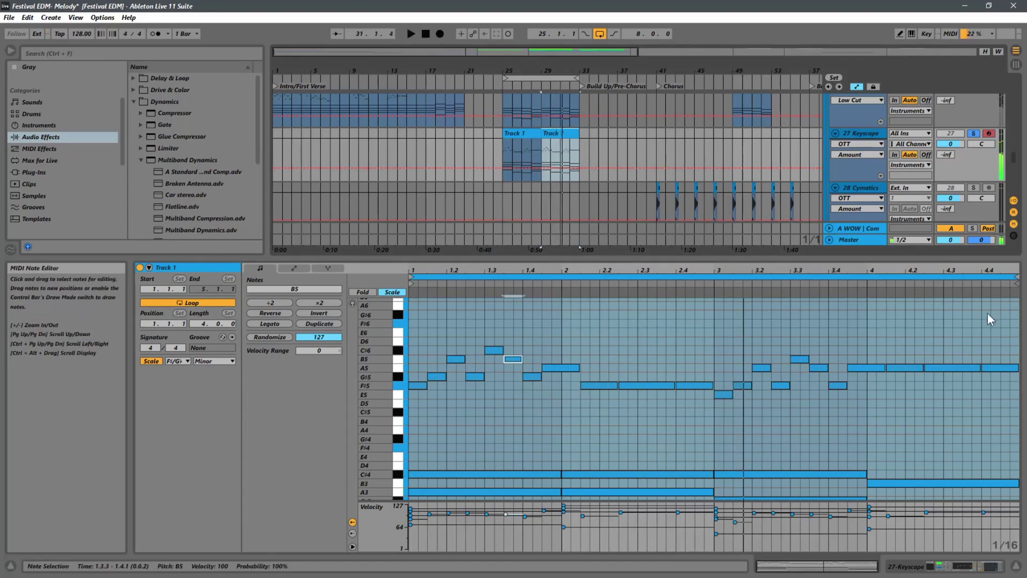
{"action": "left_click", "coordinate": [500, 145]}
{"action": "left_click", "coordinate": [523, 135]}
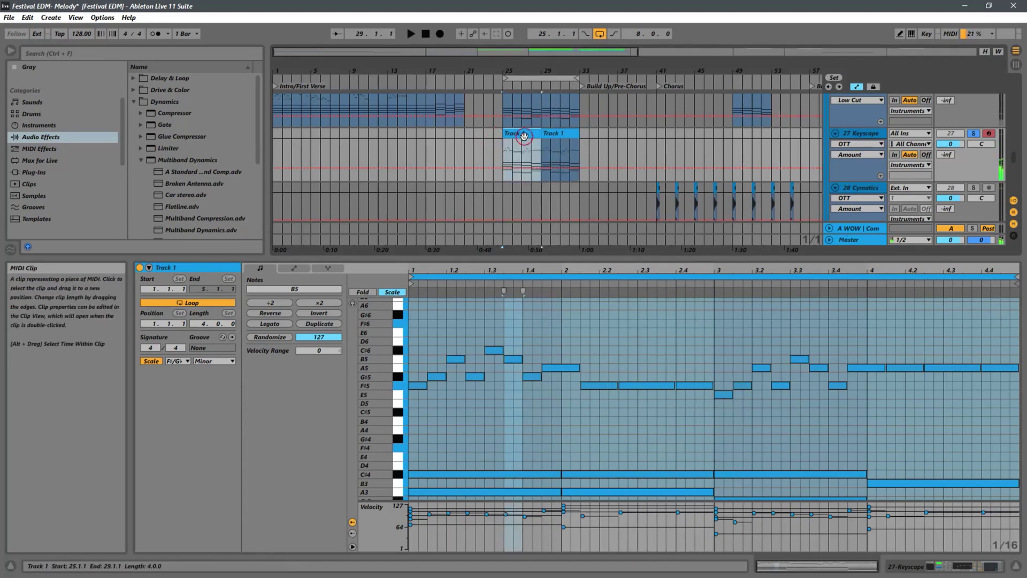
Step: Consolidate the two Track 1 clips at bars 25 and 29 into one clip
{"action": "left_click", "coordinate": [563, 136], "text": "shift"}
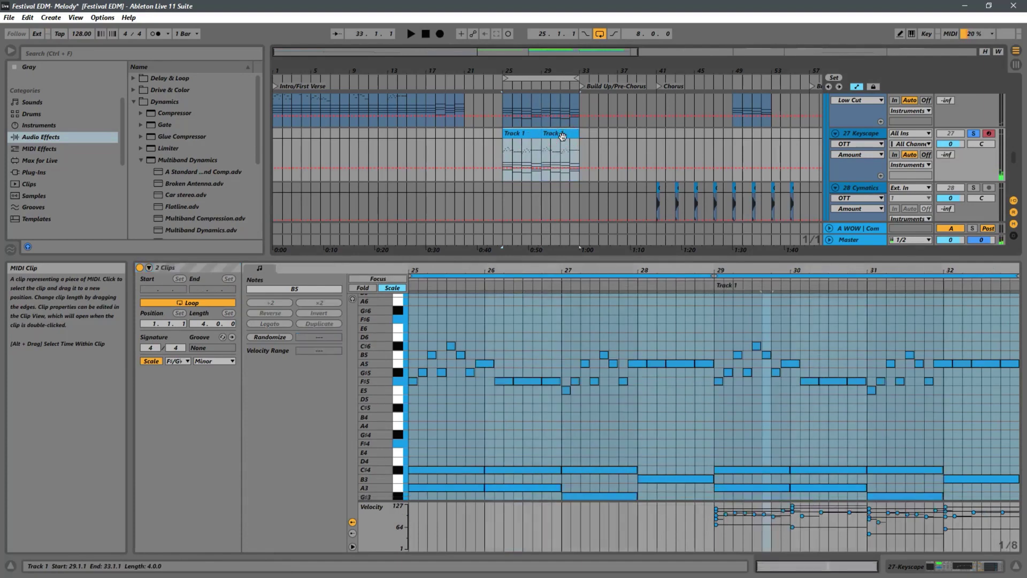
{"action": "key", "text": "ctrl+j"}
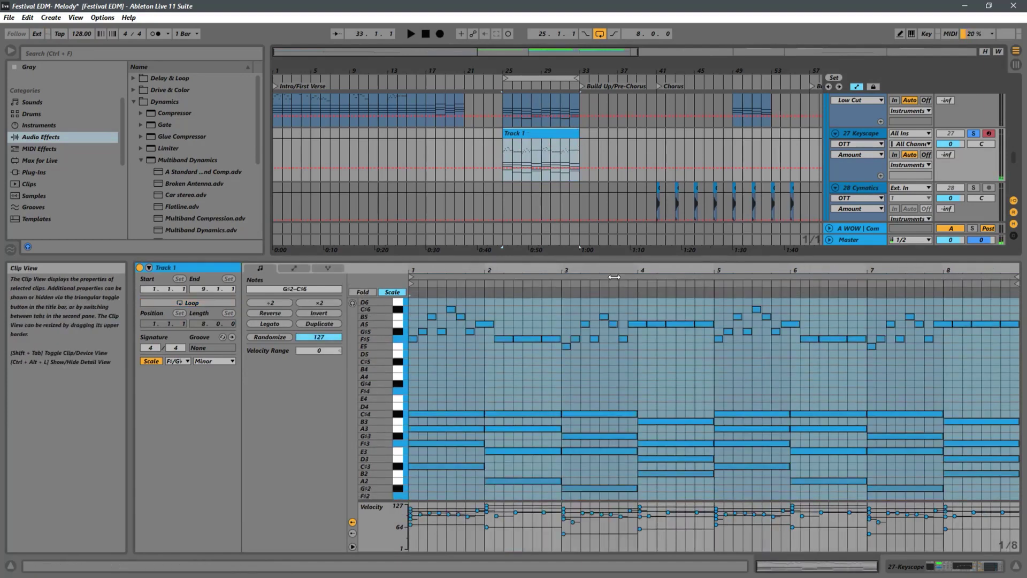
Step: Reverse the melody notes E5–B5 in bars 7 and 8 of the consolidated clip and listen to the loop
{"action": "scroll", "coordinate": [898, 374], "scroll_direction": "up", "scroll_amount": 3}
{"action": "left_click", "coordinate": [1007, 337]}
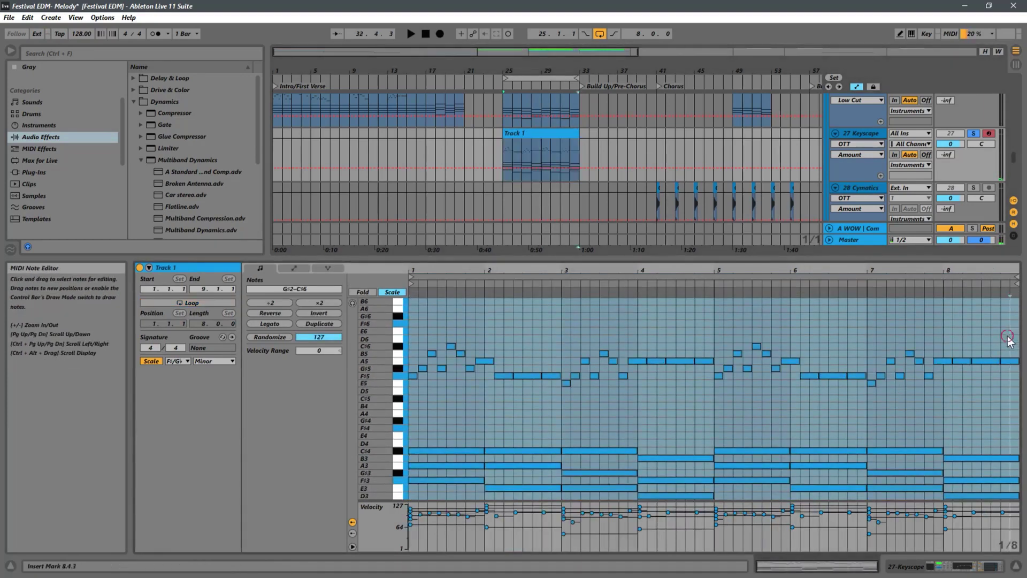
{"action": "left_click_drag", "start_coordinate": [1007, 337], "coordinate": [871, 418]}
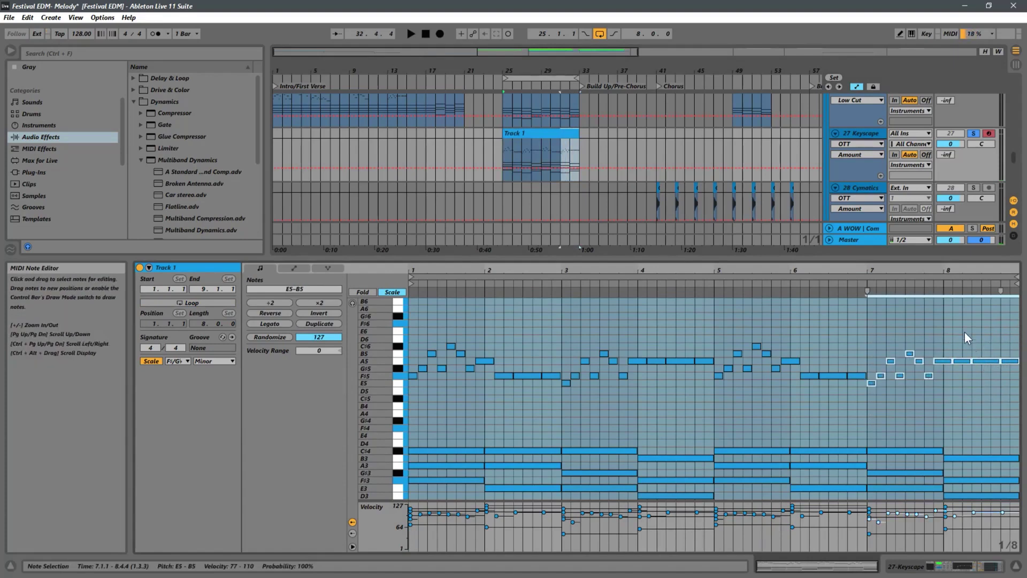
{"action": "left_click_drag", "start_coordinate": [882, 269], "coordinate": [907, 272]}
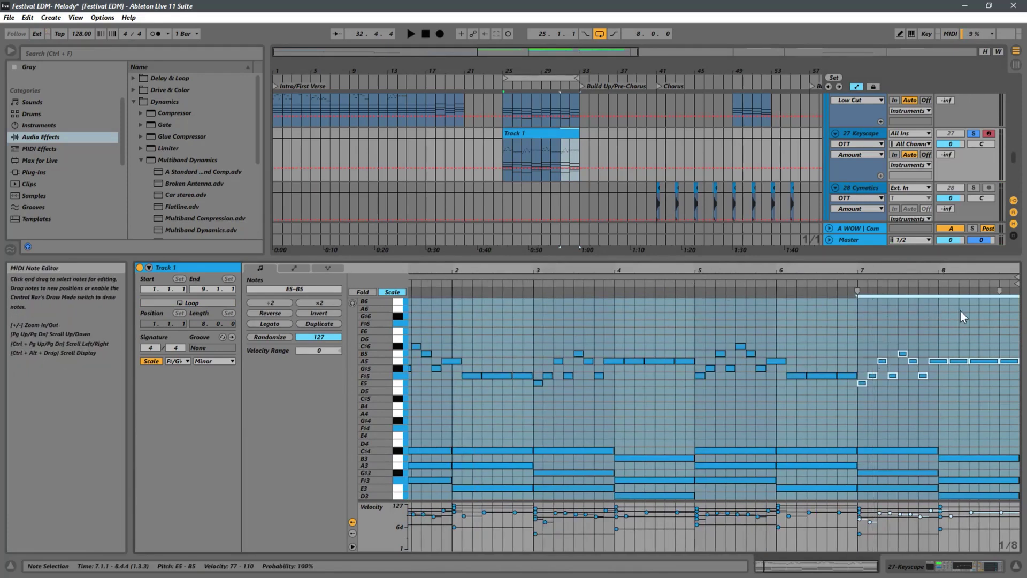
{"action": "key", "text": "space"}
{"action": "key", "text": "space"}
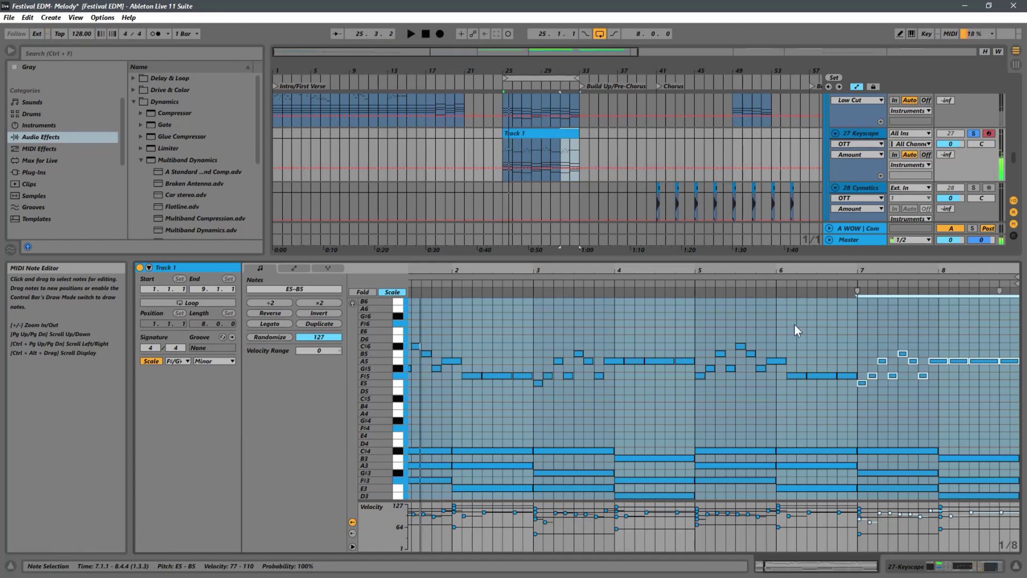
{"action": "left_click", "coordinate": [274, 312]}
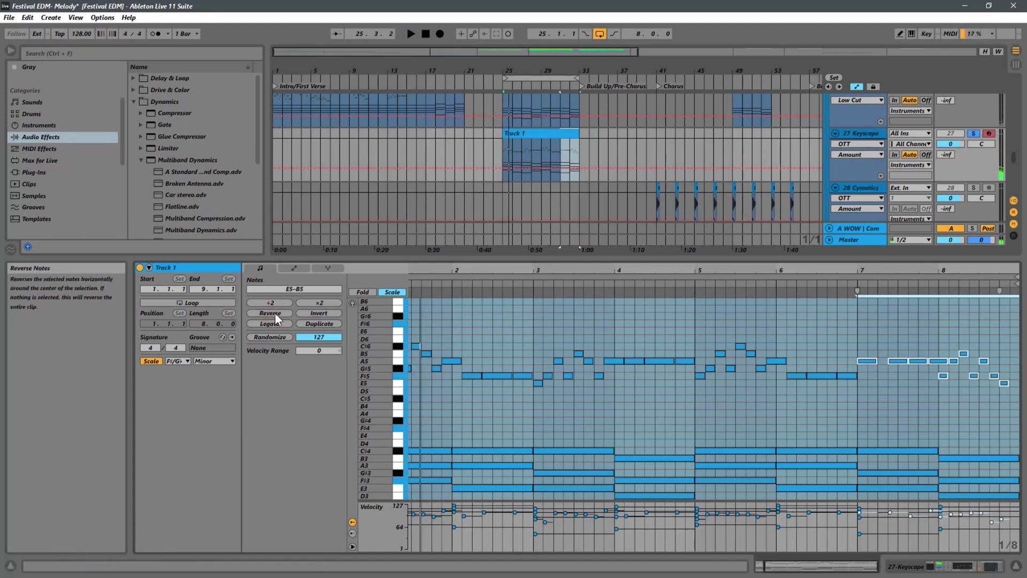
{"action": "key", "text": "space"}
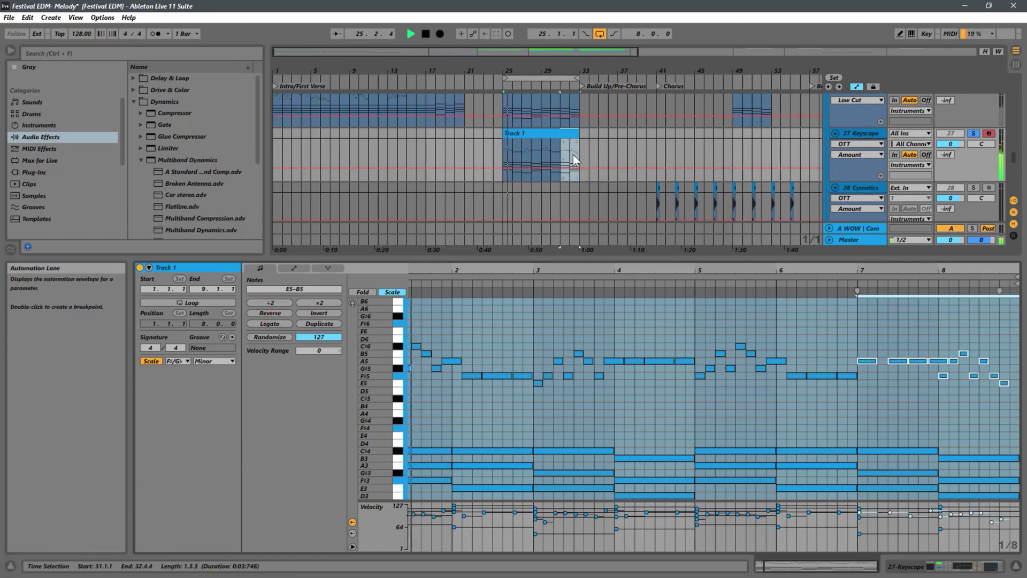
{"action": "left_click", "coordinate": [551, 157]}
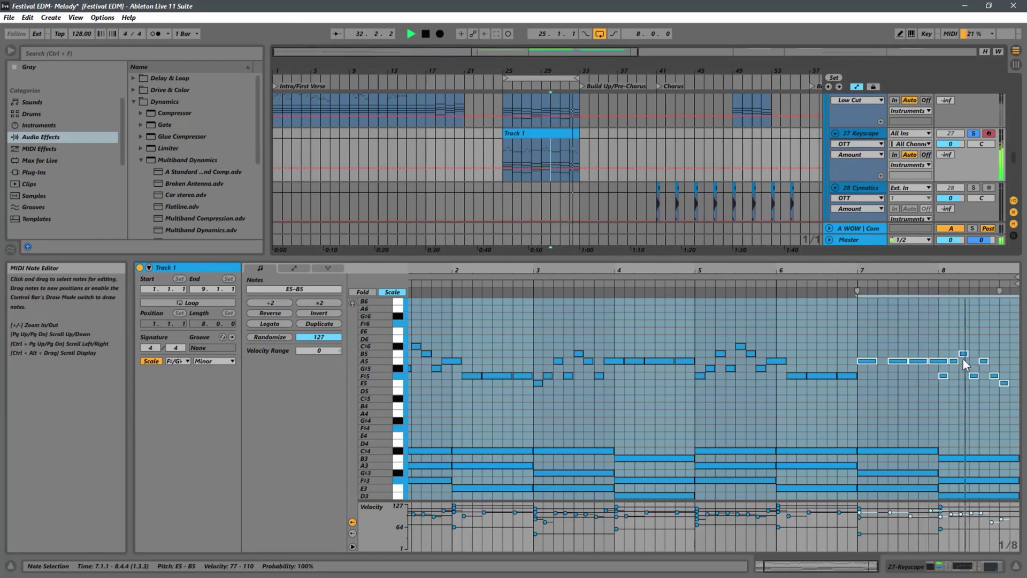
Step: Raise the A5 note at 8.3.1 to D6 and delete the F♯5 note at 8.1.1
{"action": "double_click", "coordinate": [983, 361]}
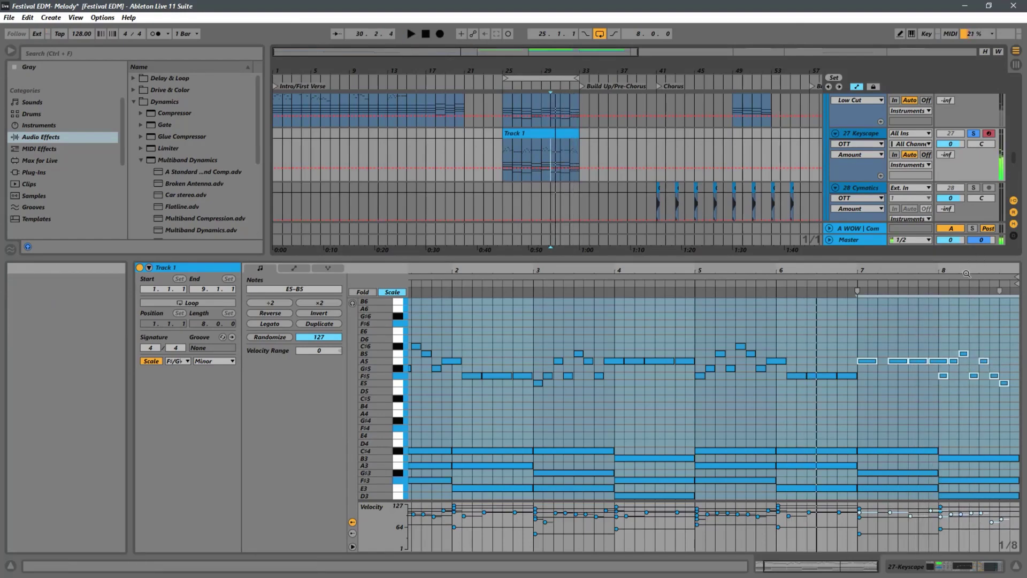
{"action": "left_click_drag", "start_coordinate": [978, 269], "coordinate": [931, 351]}
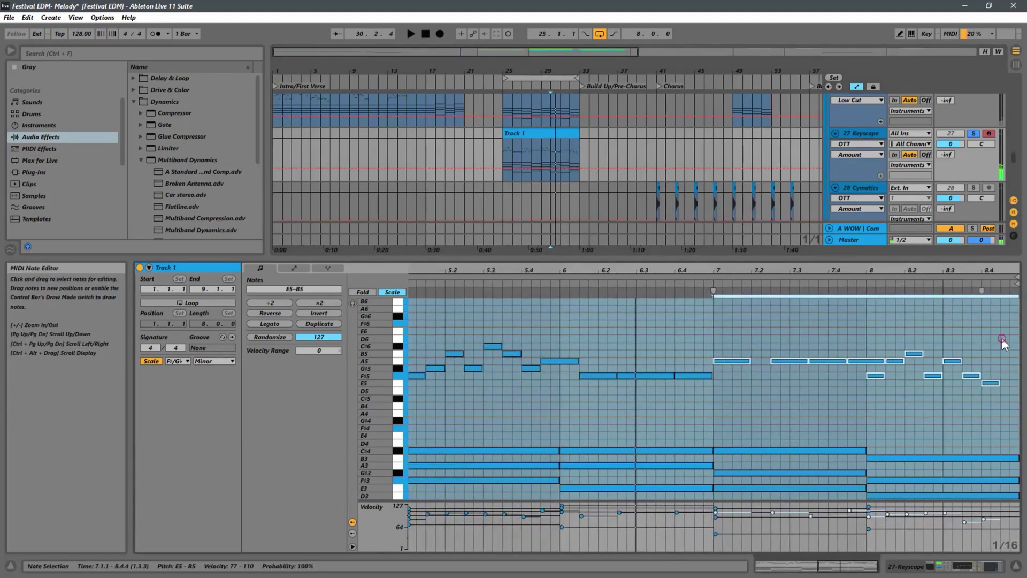
{"action": "left_click", "coordinate": [1003, 344]}
{"action": "left_click", "coordinate": [954, 362]}
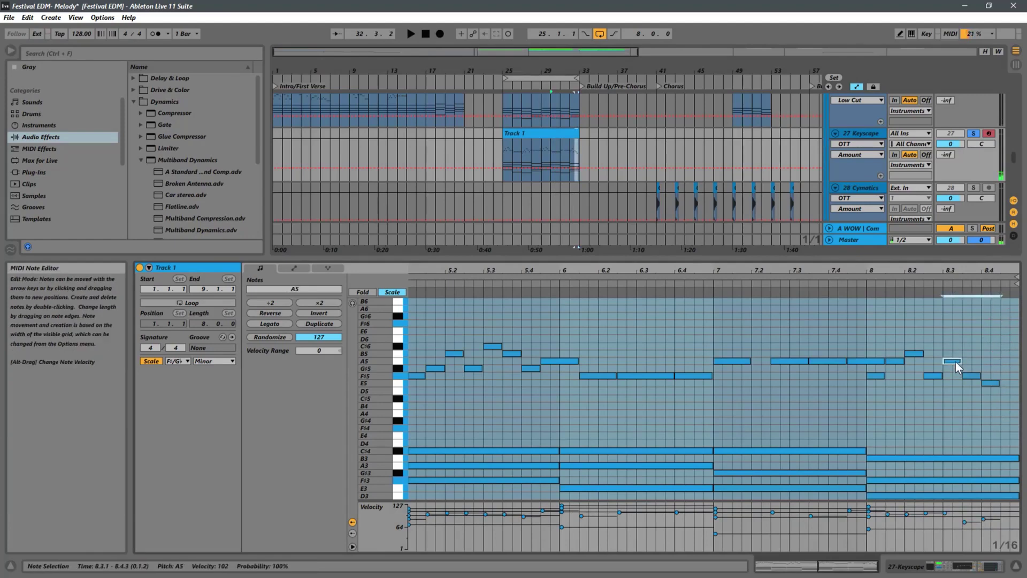
{"action": "key", "text": "Up"}
{"action": "key", "text": "space"}
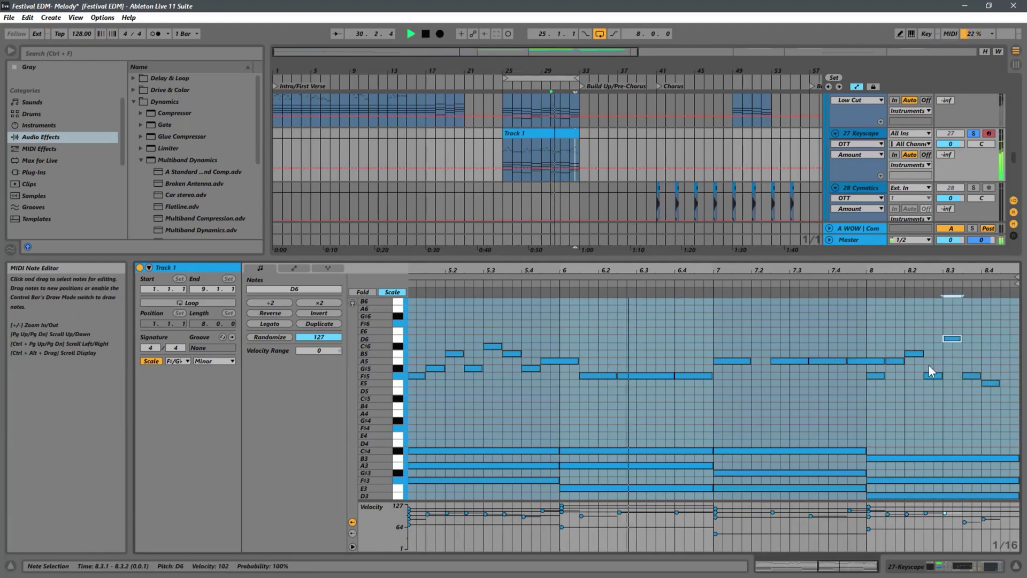
{"action": "left_click", "coordinate": [886, 385]}
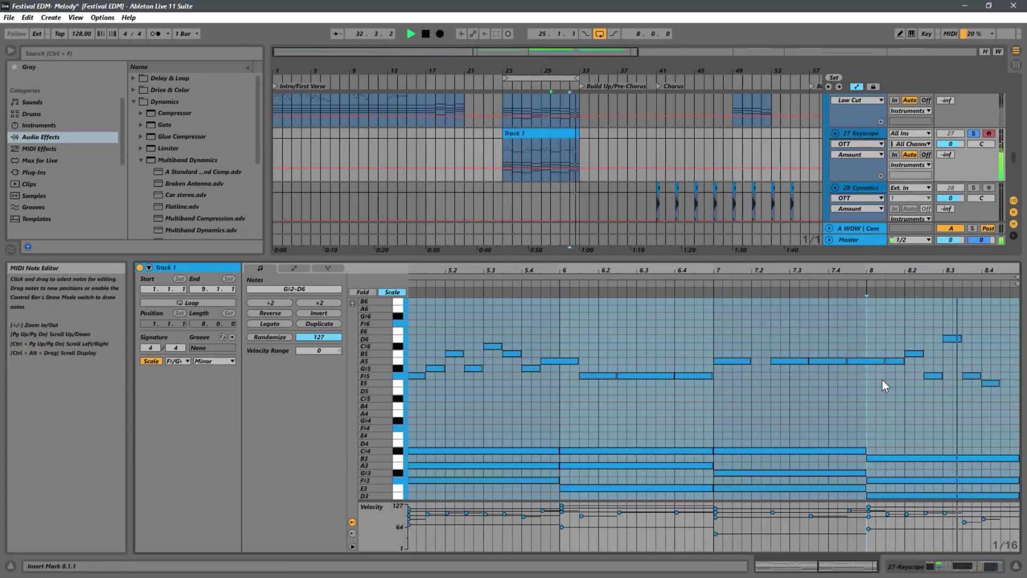
Step: Move the F♯5 note at 8.3.3 to start at 8.3.4 and raise it to B5
{"action": "left_click", "coordinate": [971, 376]}
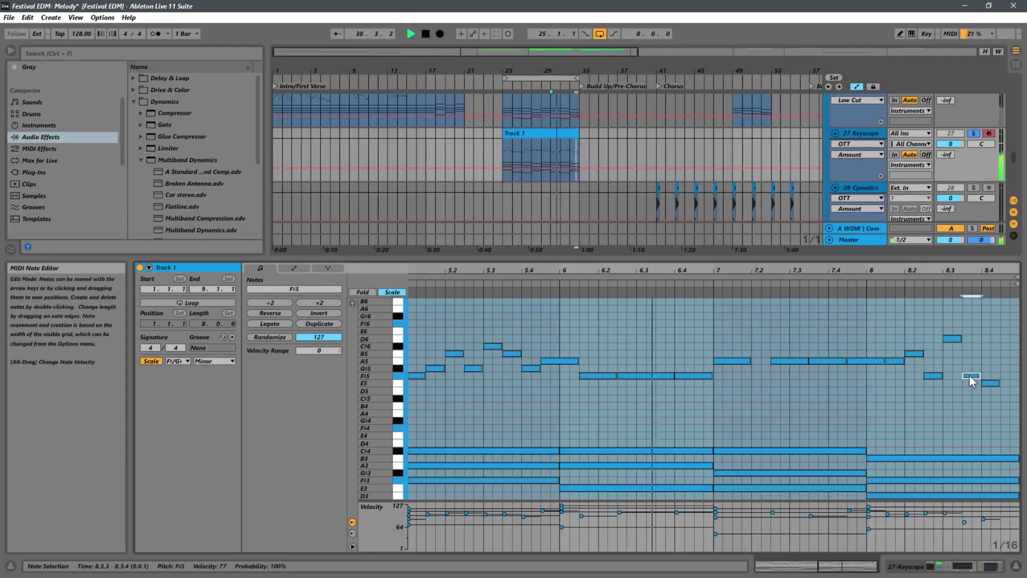
{"action": "key", "text": "Up"}
{"action": "key", "text": "Up"}
{"action": "key", "text": "Up"}
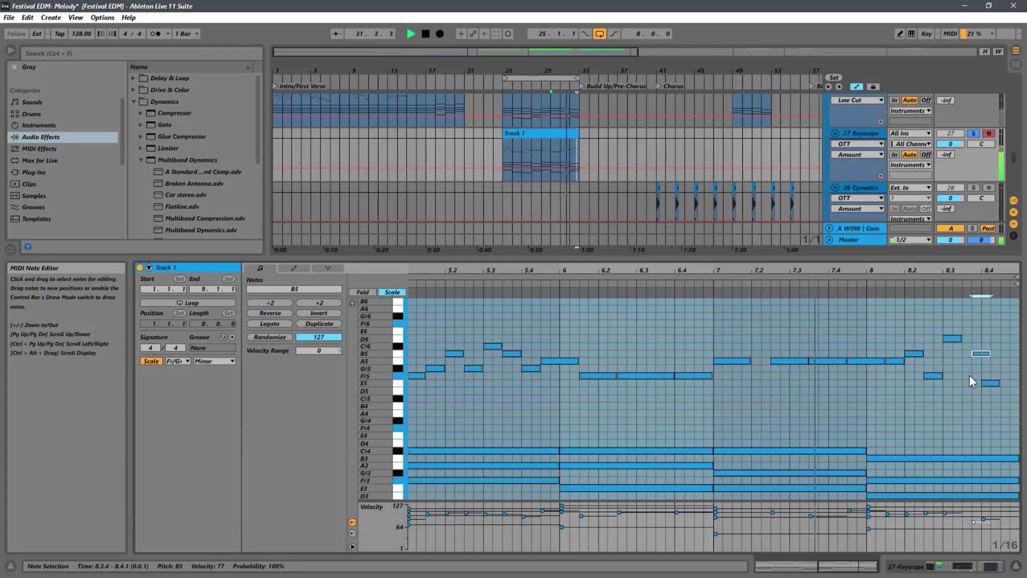
Step: Try the last E5 note at 8.4.3 instead, raised to A5 and lowered to G♯5, while the loop plays
{"action": "left_click", "coordinate": [993, 384]}
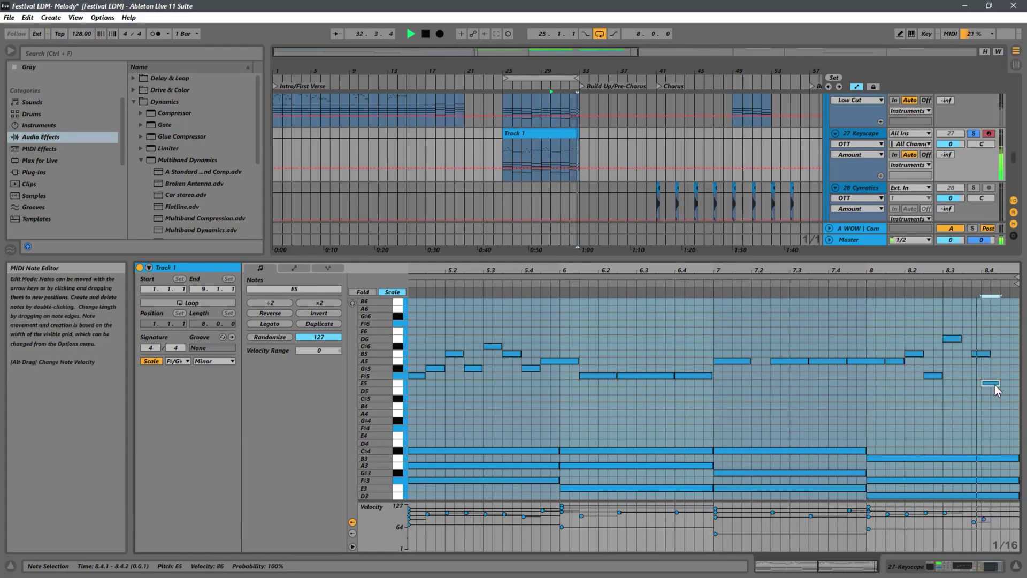
{"action": "key", "text": "Right"}
{"action": "key", "text": "Right"}
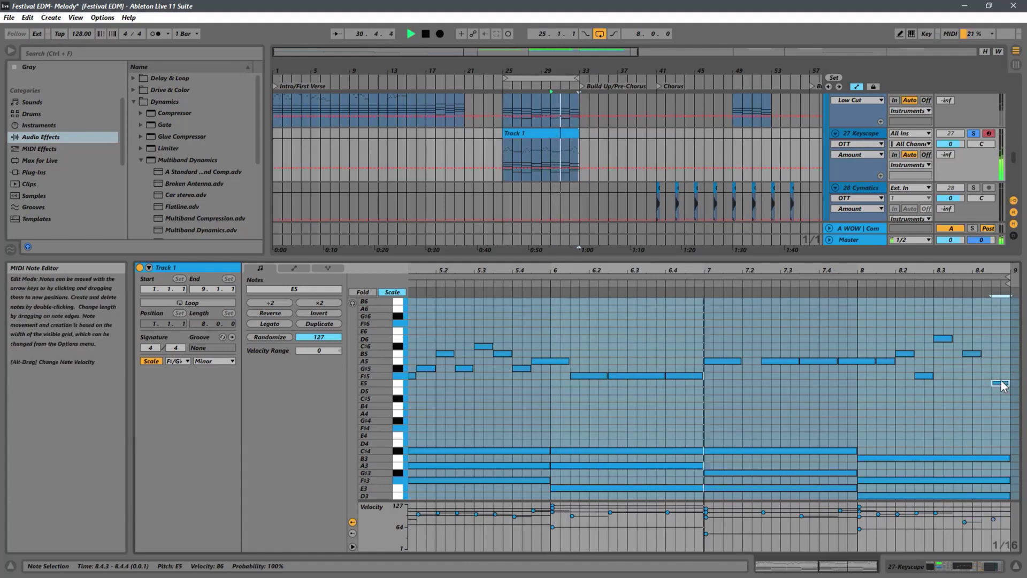
{"action": "key", "text": "Up"}
{"action": "key", "text": "Up"}
{"action": "key", "text": "Up"}
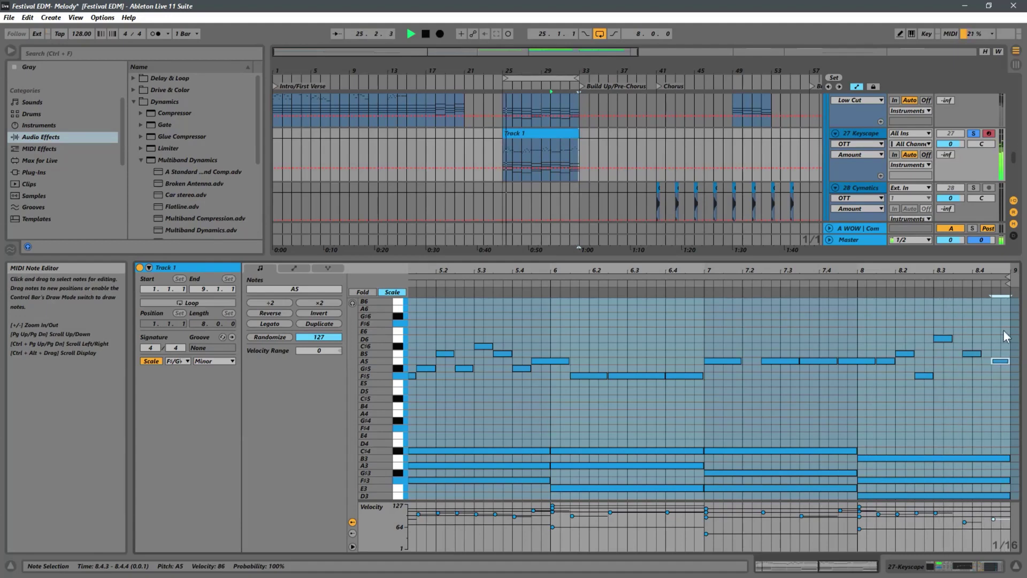
{"action": "left_click", "coordinate": [1002, 361]}
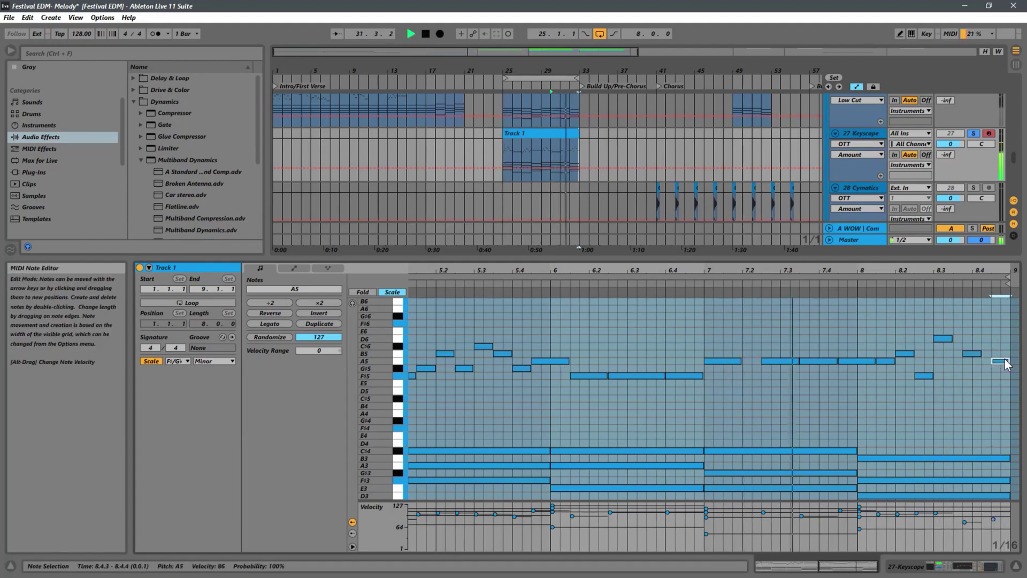
{"action": "key", "text": "Down"}
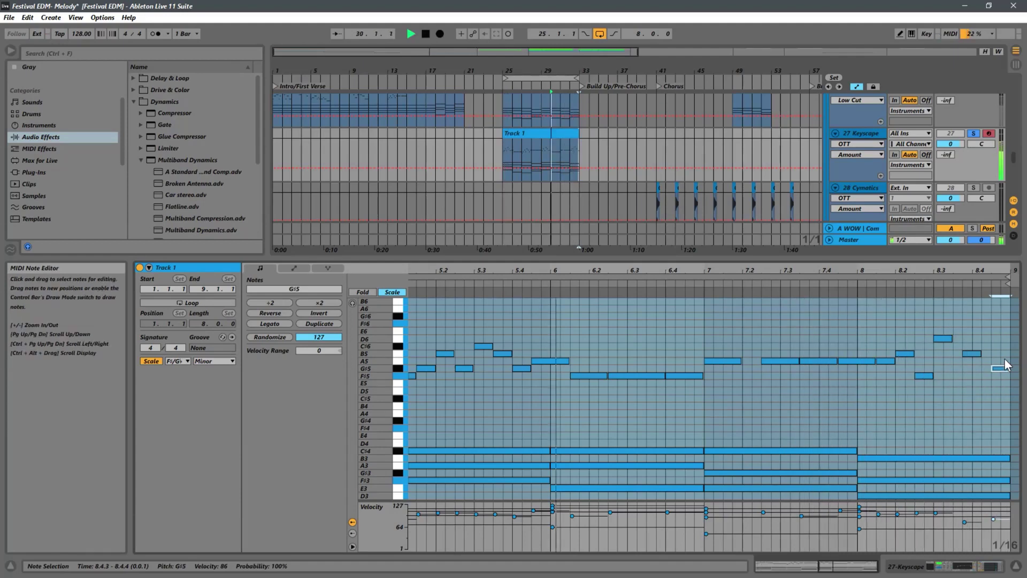
Step: Delete the last note at 8.4.3 and lengthen the B5 note at 8.3.4 to the end of bar 8
{"action": "key", "text": "Delete"}
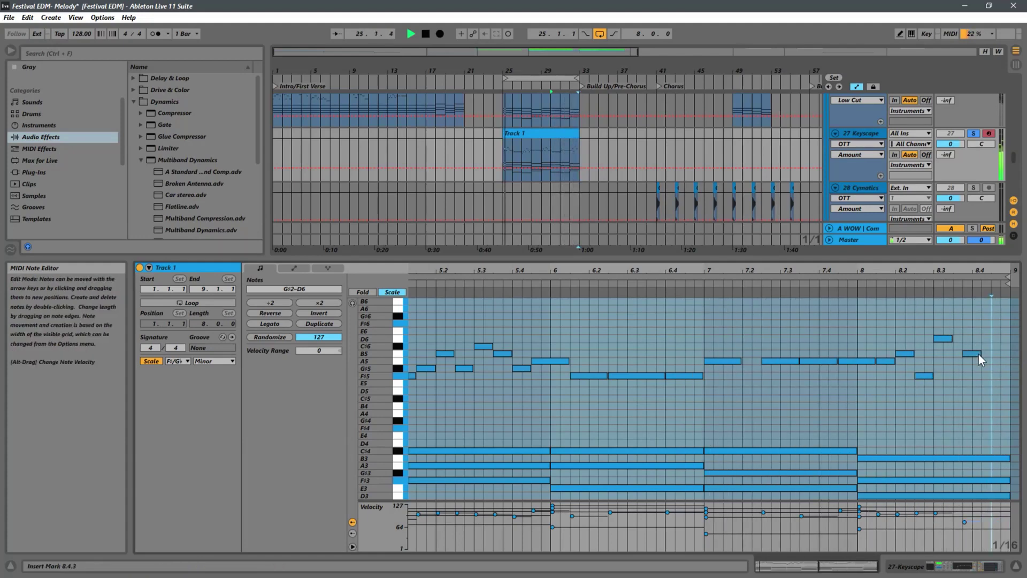
{"action": "left_click_drag", "start_coordinate": [981, 353], "coordinate": [1009, 355]}
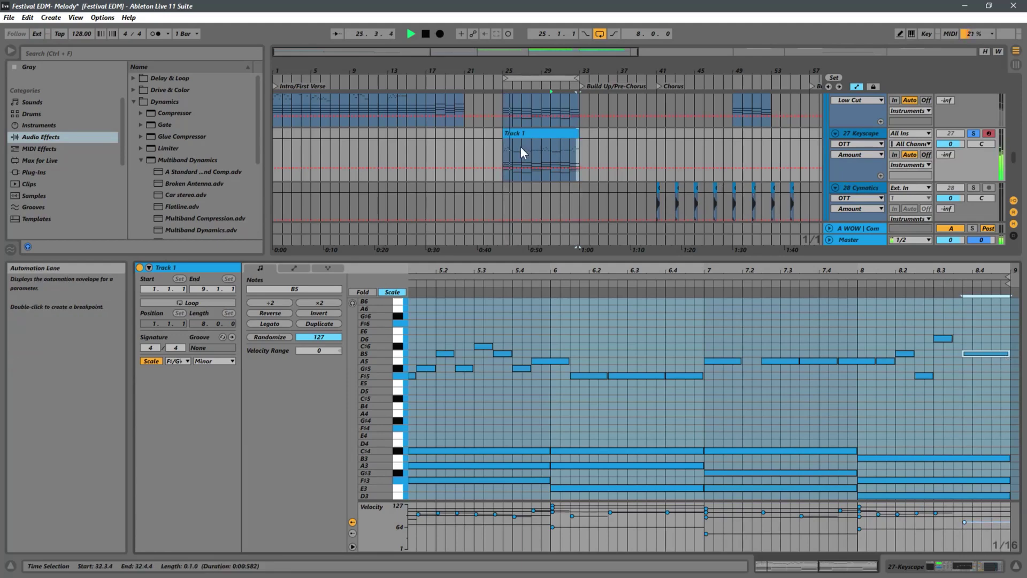
Step: Lower the opening melody notes at 1.1.1 and 5.1.1 from F♯5 to E5 and listen to the loop
{"action": "left_click", "coordinate": [514, 134]}
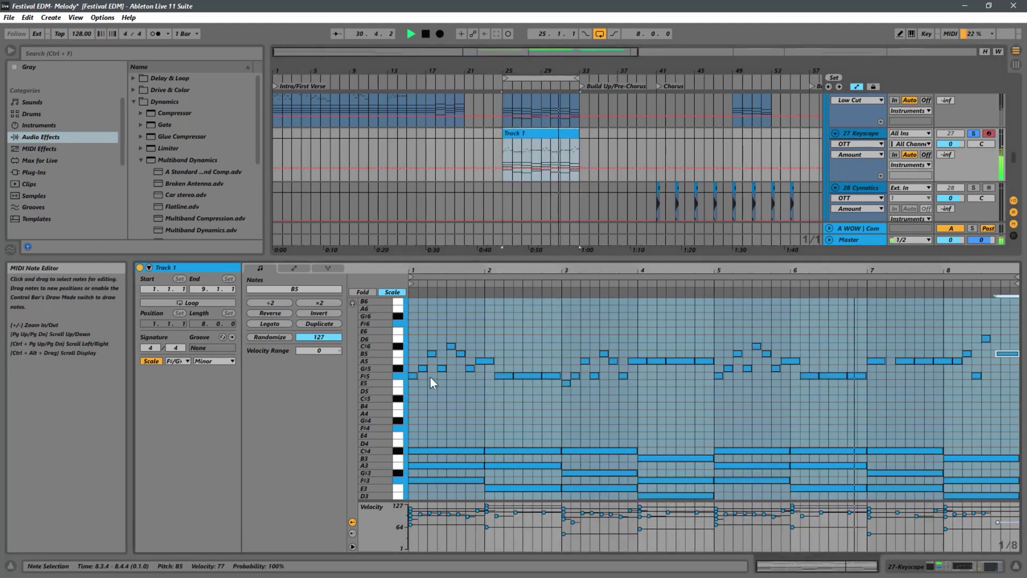
{"action": "left_click", "coordinate": [413, 376]}
{"action": "key", "text": "Down"}
{"action": "key", "text": "space"}
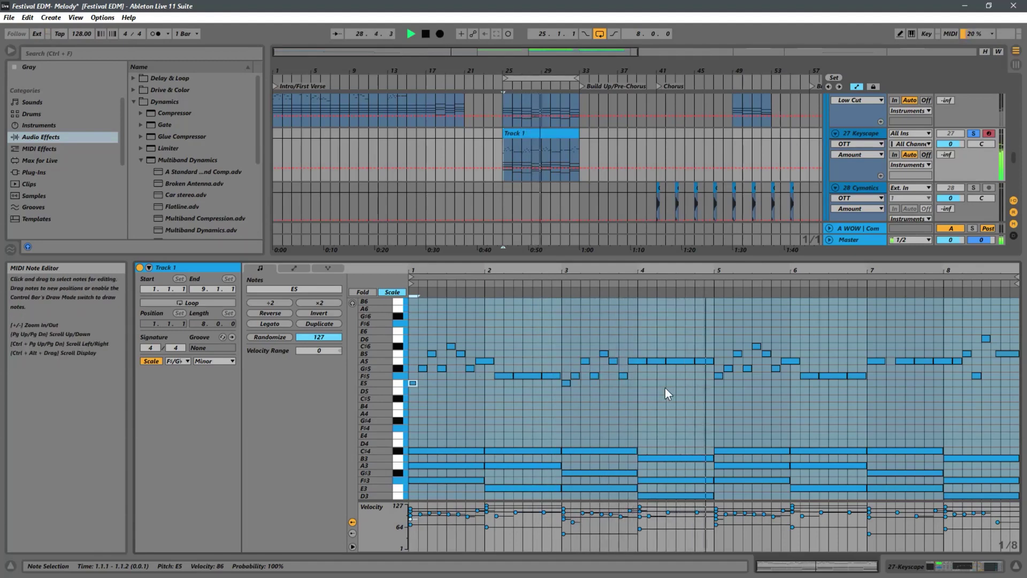
{"action": "left_click", "coordinate": [716, 377]}
{"action": "left_click_drag", "start_coordinate": [715, 378], "coordinate": [715, 379]}
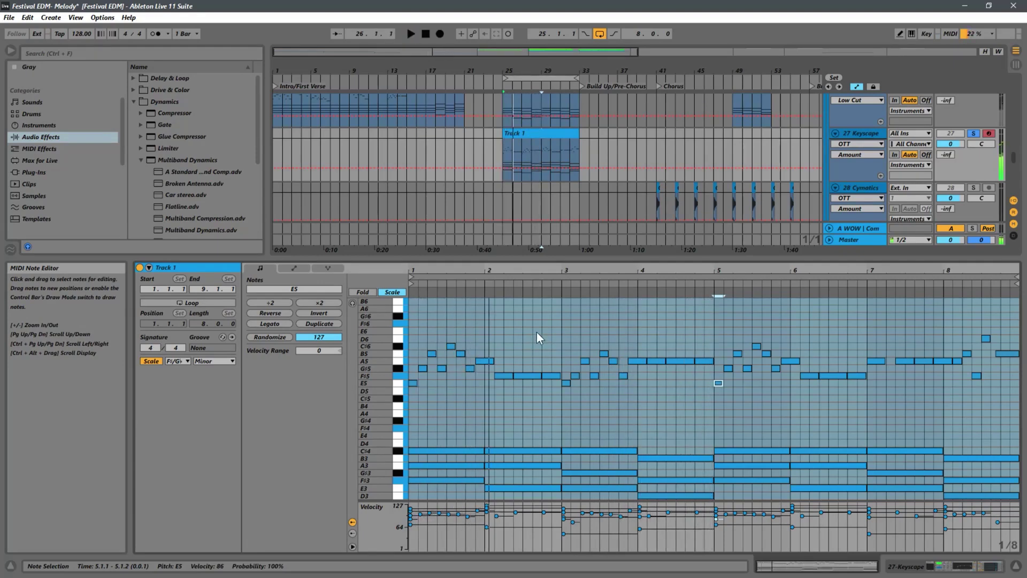
{"action": "key", "text": "space"}
Step: Replace the melody in bars 1 and 2 with a copy of the bar 3–4 melody and play it back
{"action": "left_click_drag", "start_coordinate": [546, 333], "coordinate": [409, 415]}
{"action": "key", "text": "Delete"}
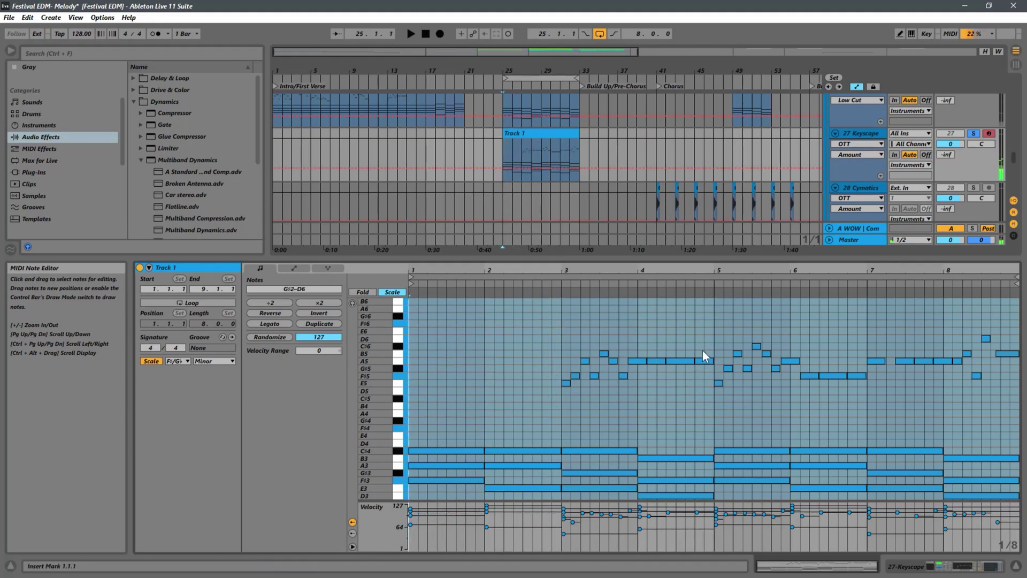
{"action": "left_click_drag", "start_coordinate": [703, 352], "coordinate": [569, 433]}
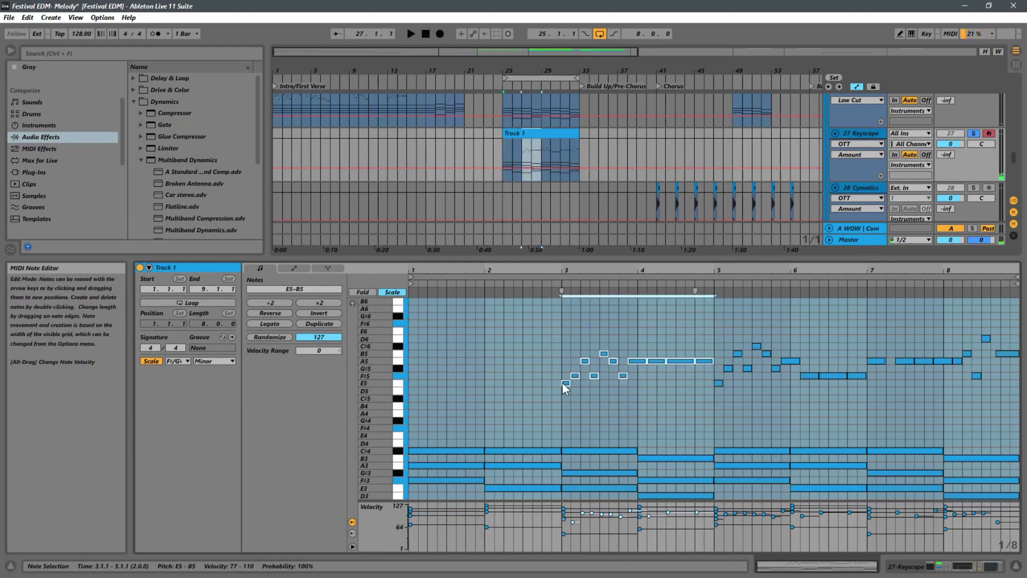
{"action": "left_click_drag", "start_coordinate": [566, 384], "coordinate": [414, 385]}
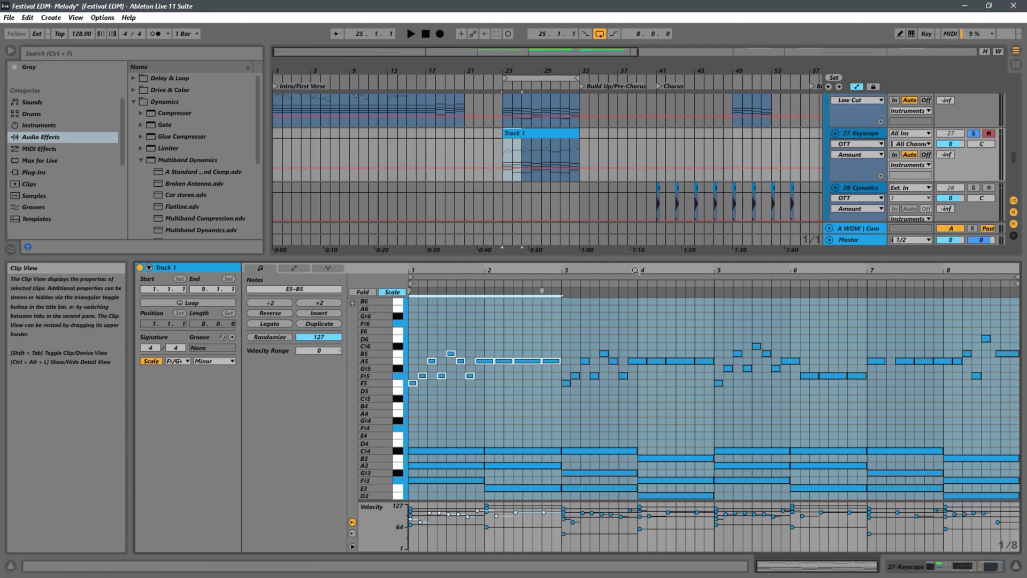
{"action": "key", "text": "space"}
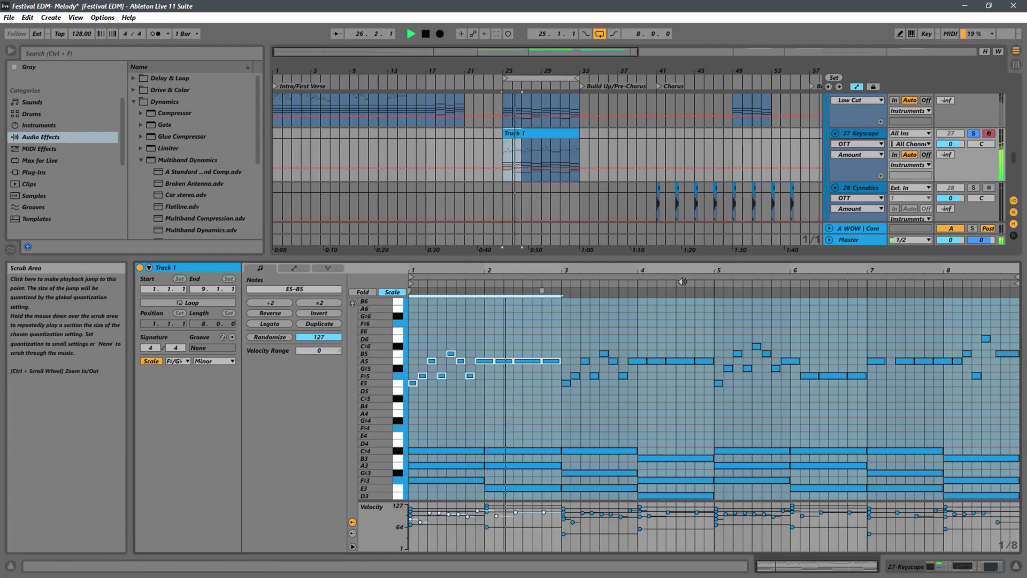
{"action": "key", "text": "space"}
{"action": "key", "text": "space"}
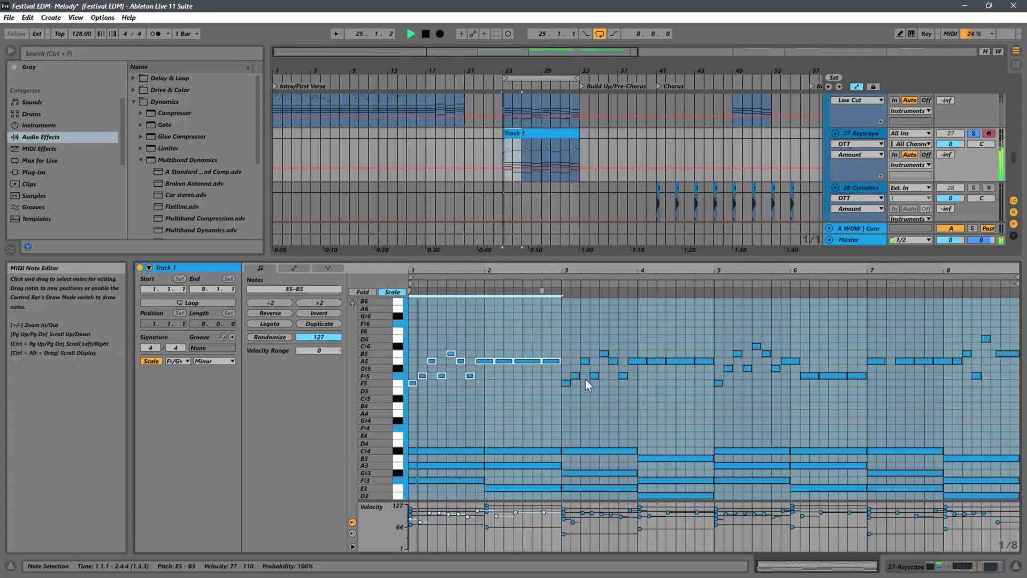
Step: Thin out the bar 3 phrase by deleting E5 at 3.1.1 and the F♯5 notes at 3.1.3 and 3.2.3
{"action": "double_click", "coordinate": [567, 383]}
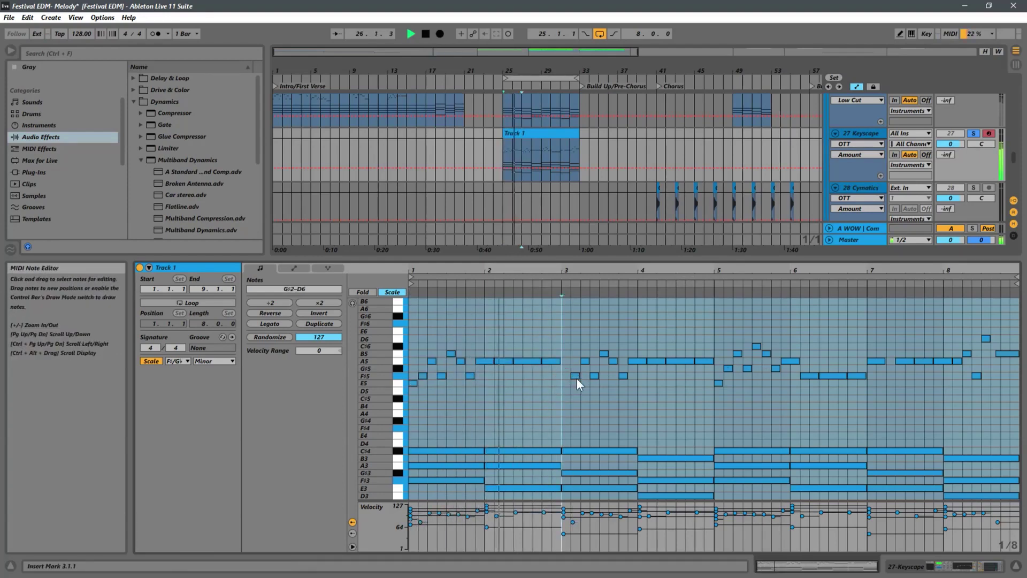
{"action": "double_click", "coordinate": [576, 377]}
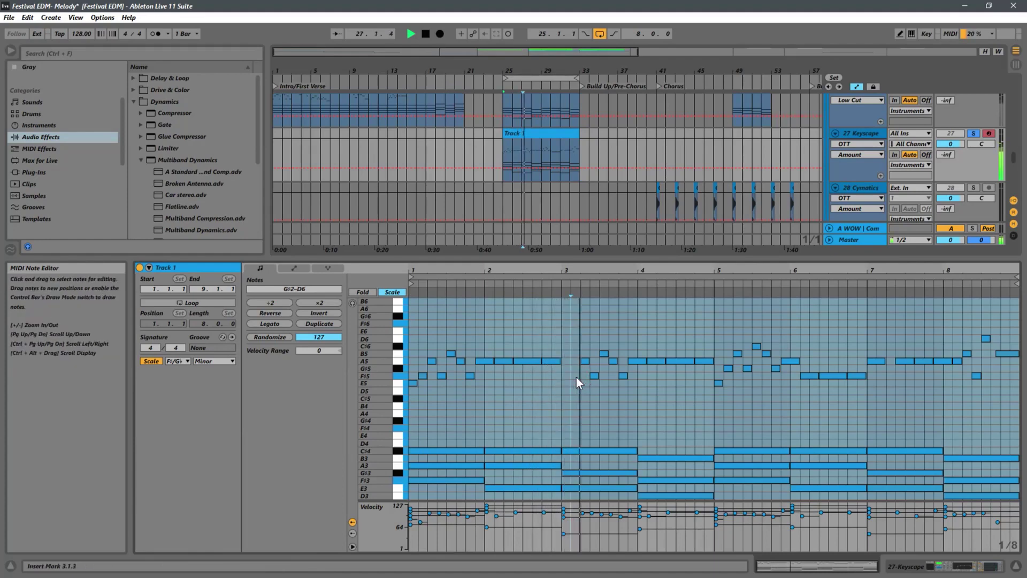
{"action": "double_click", "coordinate": [597, 376]}
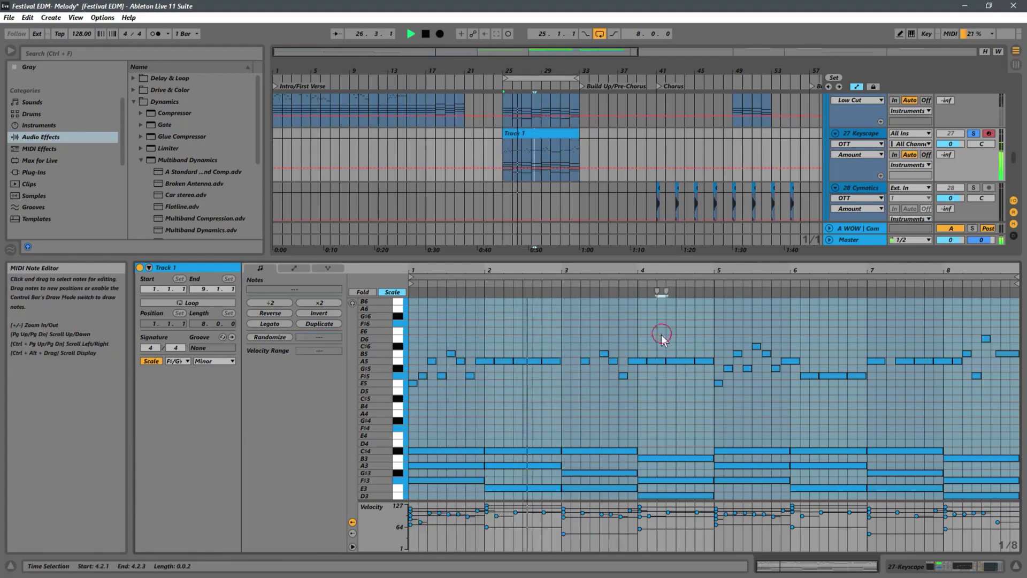
Step: Raise the A5 melody note at 4.1.3 to B5 and the two notes starting at 4.2.3 to D6
{"action": "left_click", "coordinate": [657, 361]}
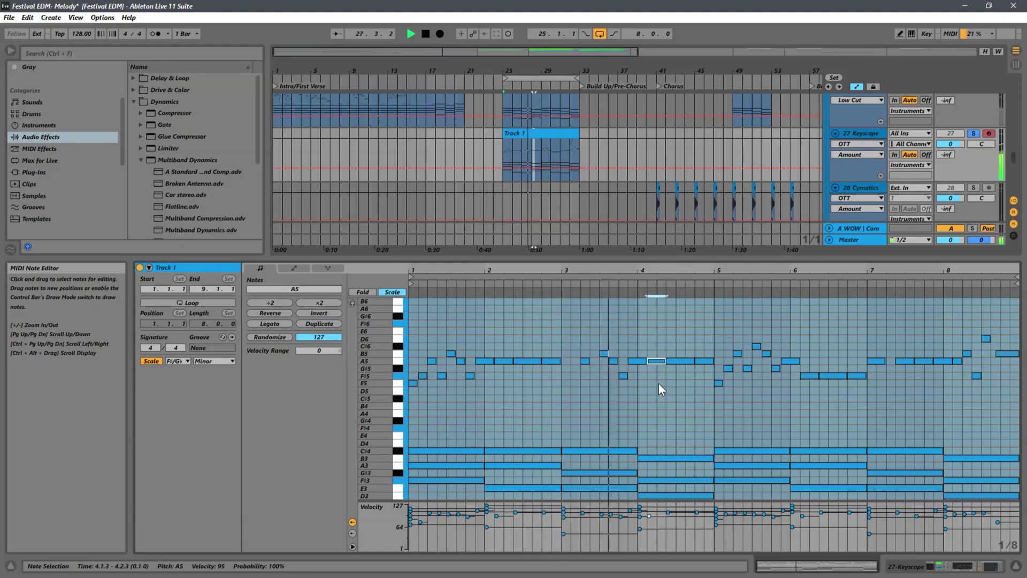
{"action": "key", "text": "Up"}
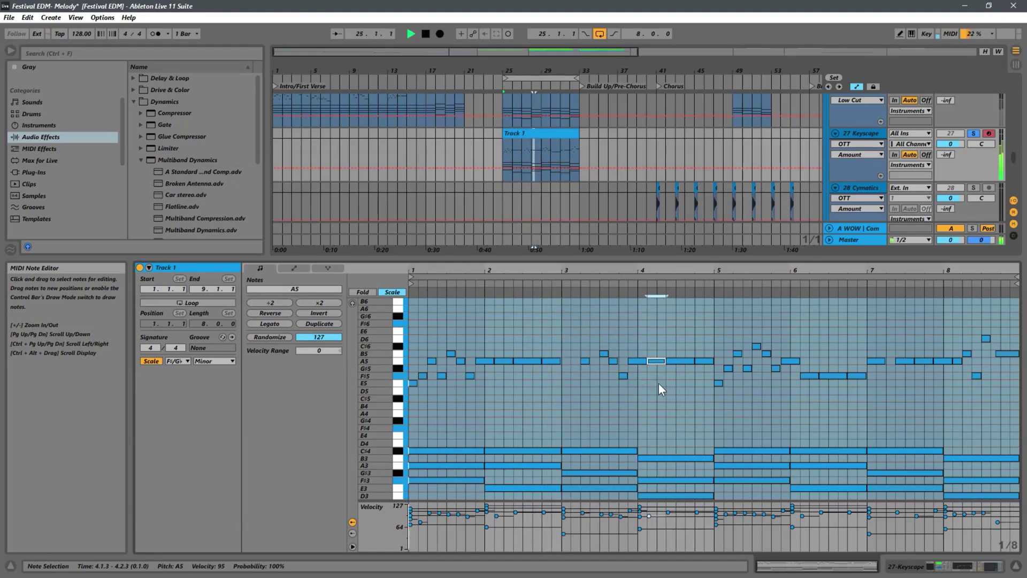
{"action": "left_click_drag", "start_coordinate": [696, 340], "coordinate": [682, 361]}
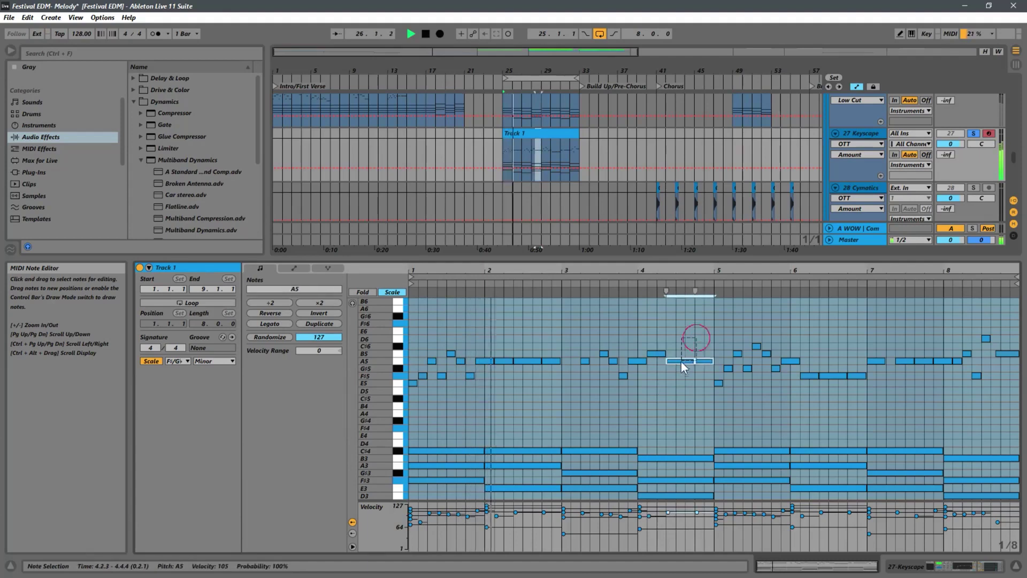
{"action": "key", "text": "Up"}
{"action": "key", "text": "Up"}
{"action": "key", "text": "Up"}
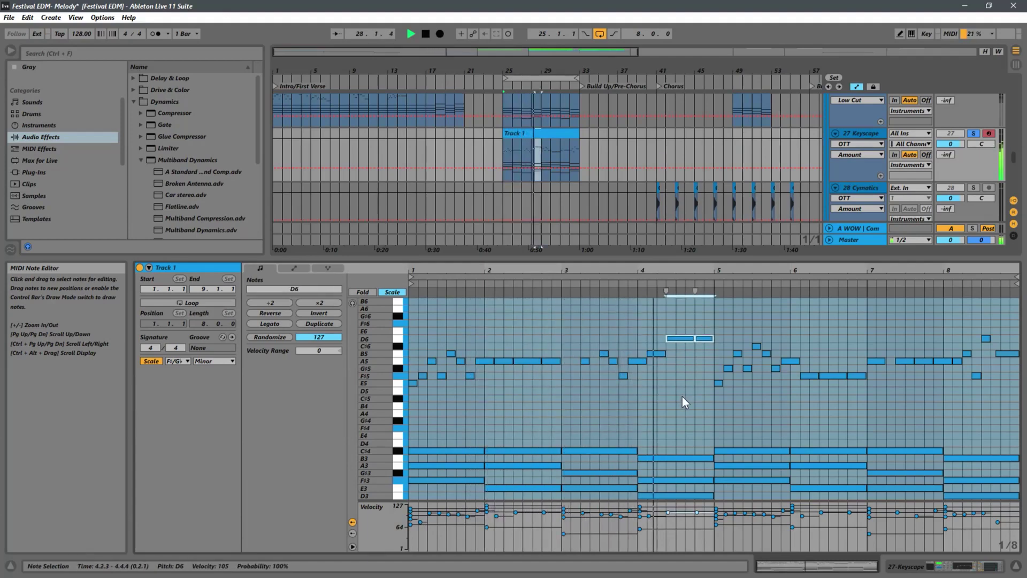
Step: Lower the last melody note of bar 4, at 4.4.1, to C♯6 and listen to the loop
{"action": "left_click", "coordinate": [704, 337]}
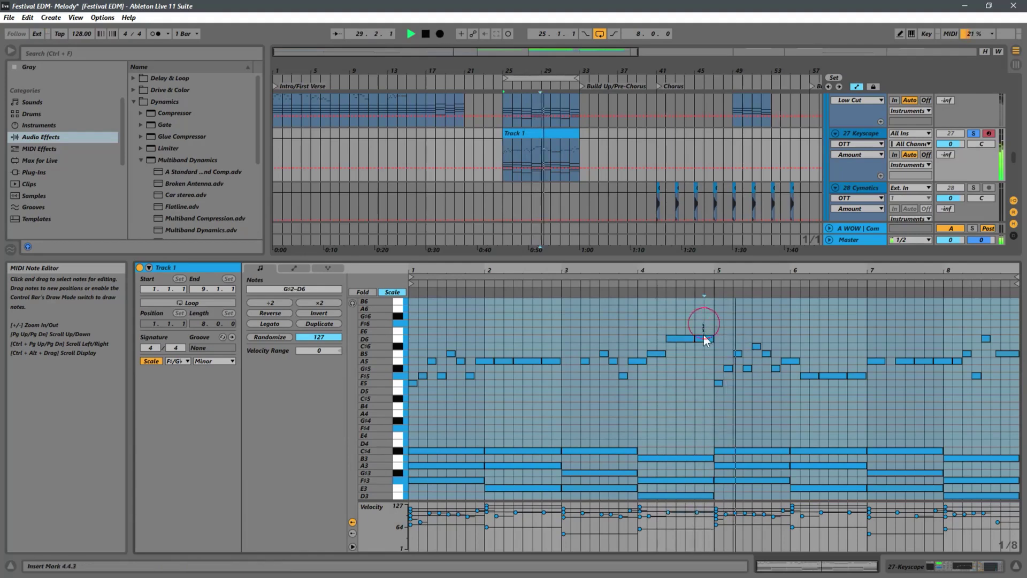
{"action": "key", "text": "Down"}
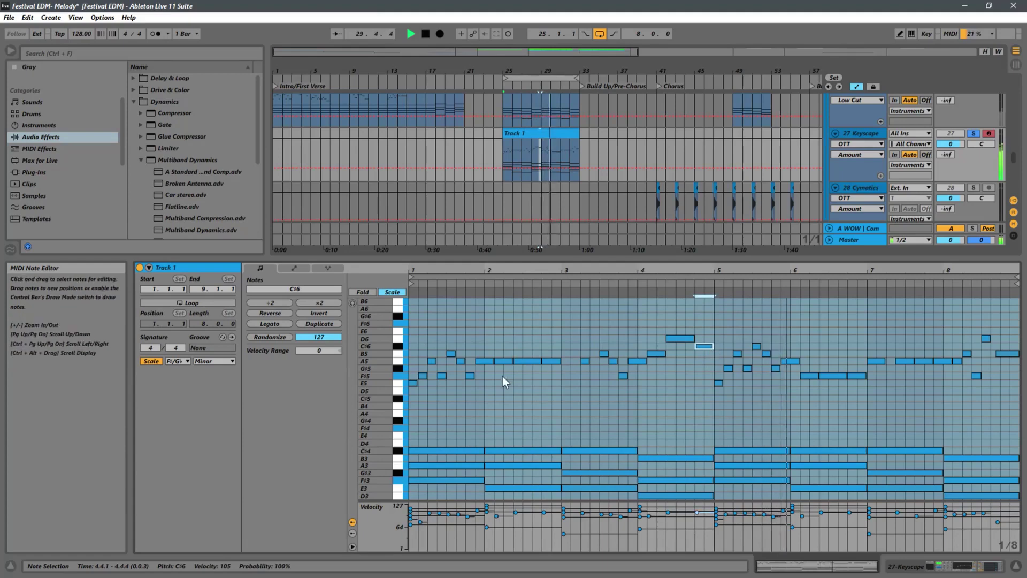
{"action": "left_click", "coordinate": [460, 384]}
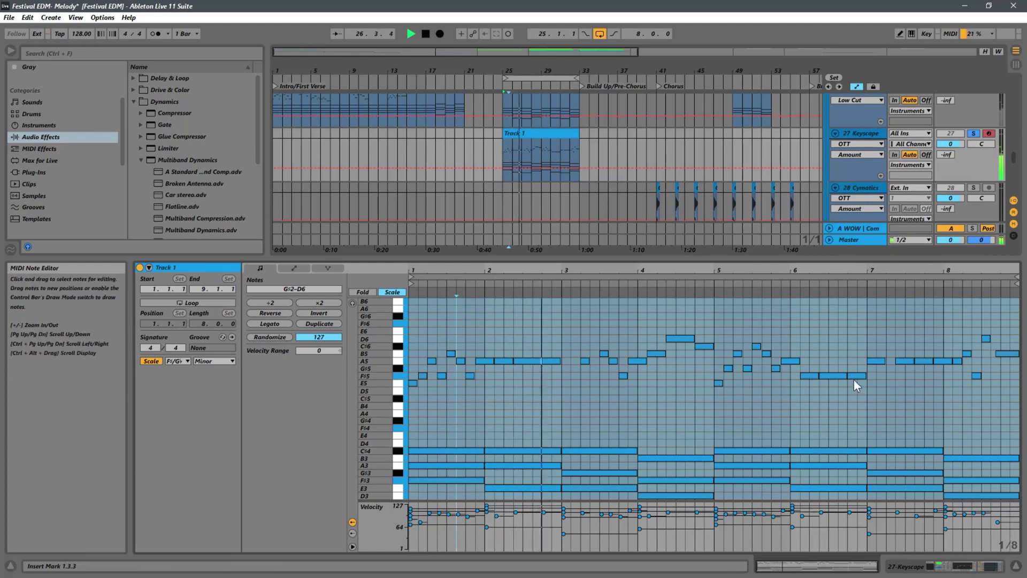
Step: Raise the three F♯5 melody notes in bar 6 to A5 and play the loop
{"action": "left_click_drag", "start_coordinate": [859, 352], "coordinate": [813, 404]}
{"action": "key", "text": "Delete"}
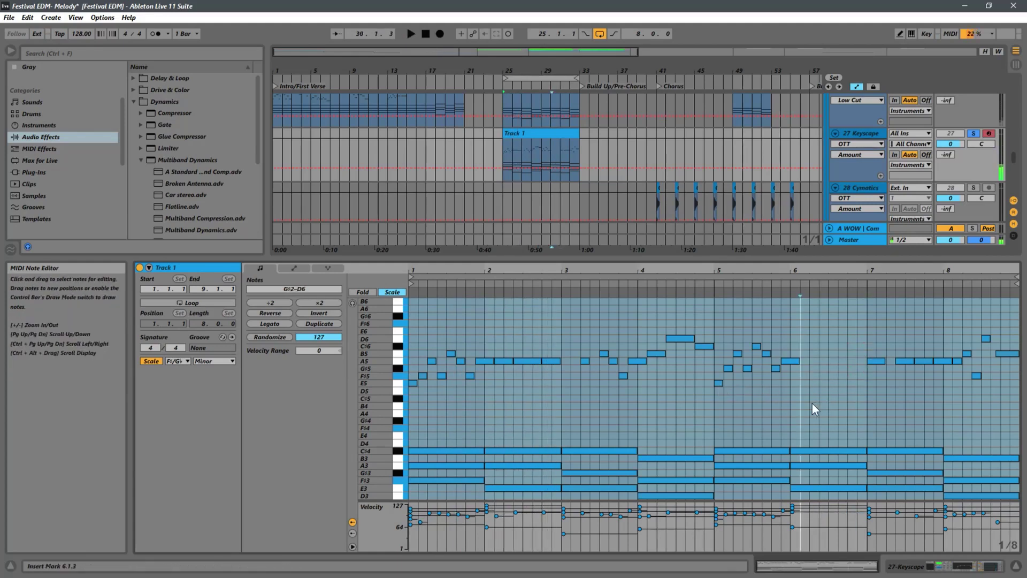
{"action": "key", "text": "ctrl+z"}
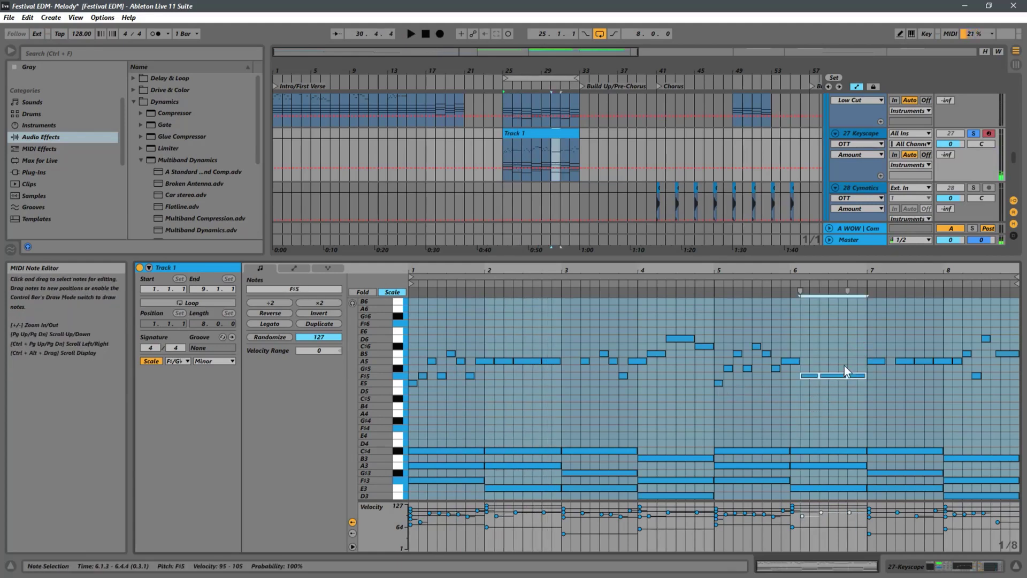
{"action": "key", "text": "Up"}
{"action": "key", "text": "Up"}
{"action": "key", "text": "Up"}
{"action": "key", "text": "space"}
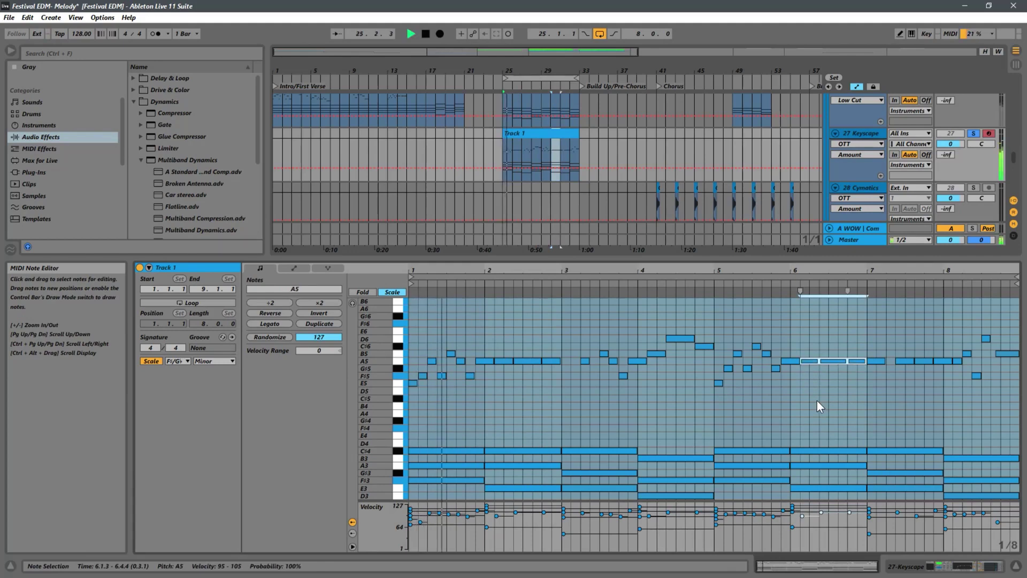
Step: Lower the G♯5 melody note at 5.1.3 to F♯5
{"action": "left_click", "coordinate": [728, 369]}
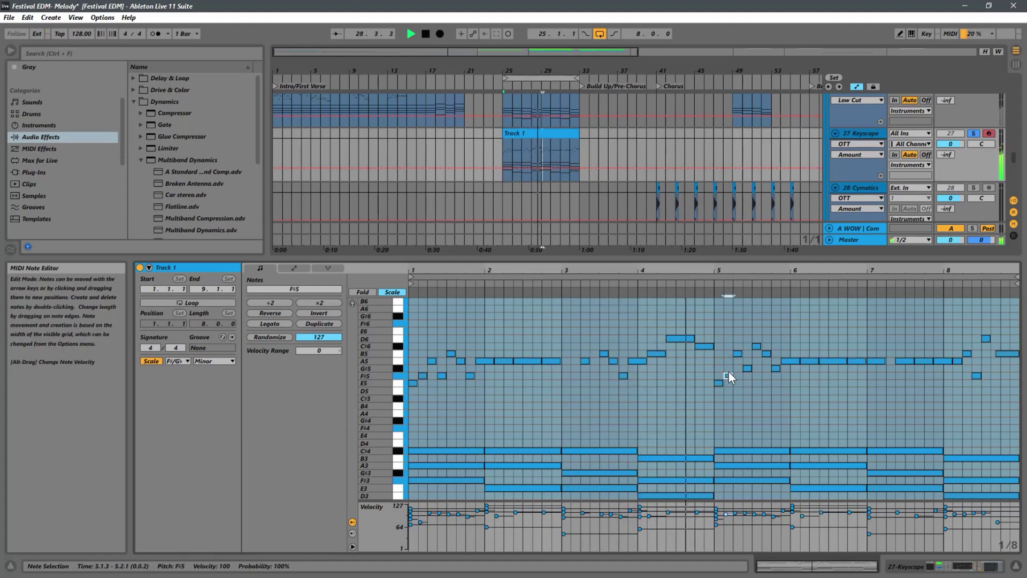
{"action": "key", "text": "Down"}
{"action": "key", "text": "Down"}
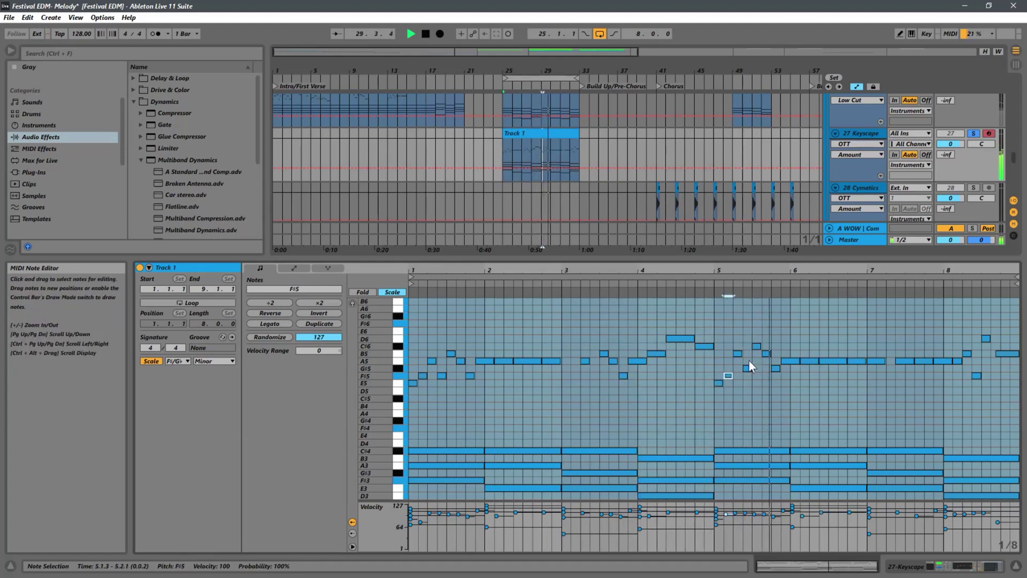
Step: Replace the melody in bars 5 and 6 with a copy of the bar 1–2 melody and stop playback
{"action": "left_click_drag", "start_coordinate": [866, 336], "coordinate": [721, 393]}
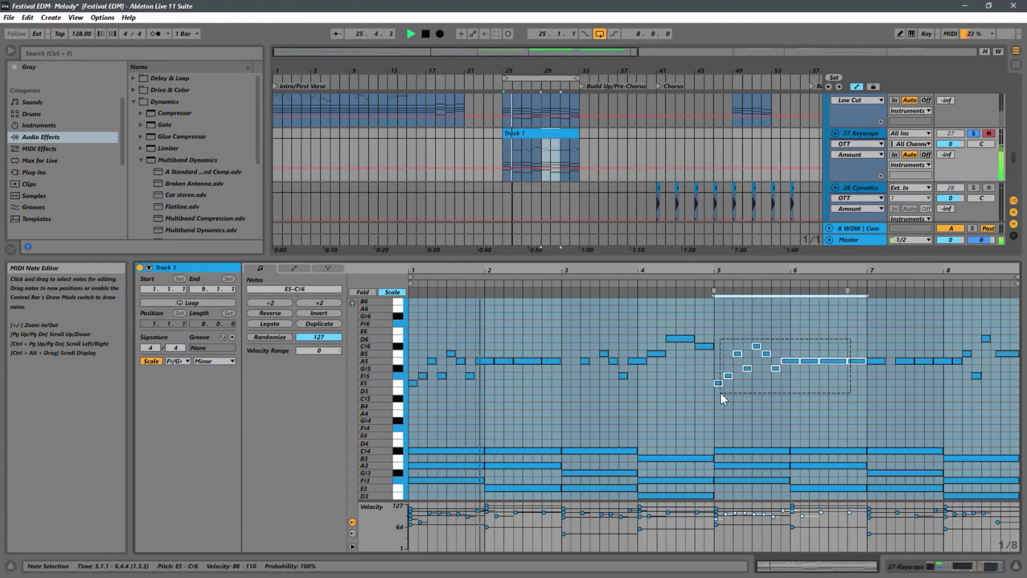
{"action": "key", "text": "Delete"}
{"action": "left_click_drag", "start_coordinate": [546, 344], "coordinate": [722, 393]}
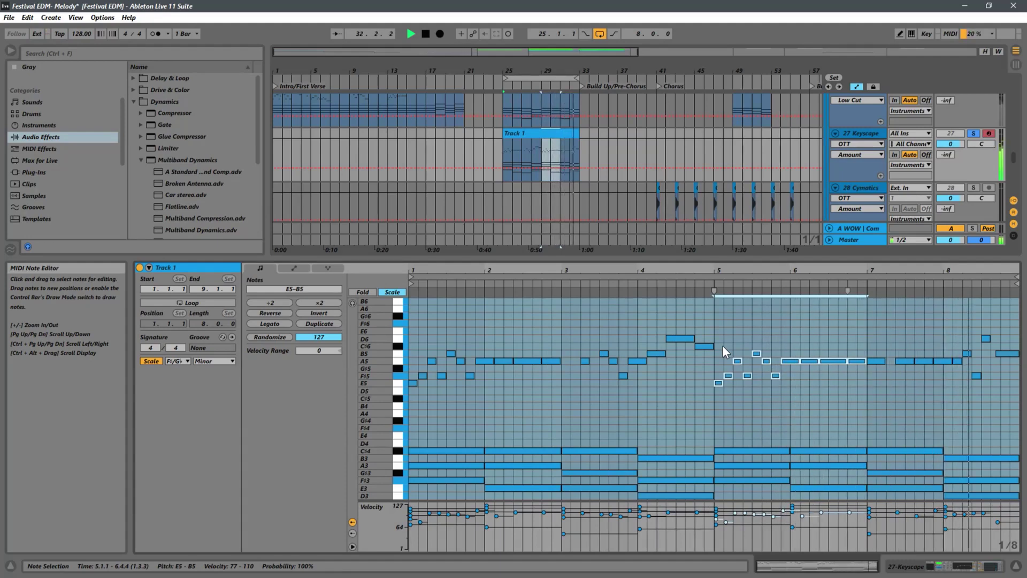
{"action": "key", "text": "space"}
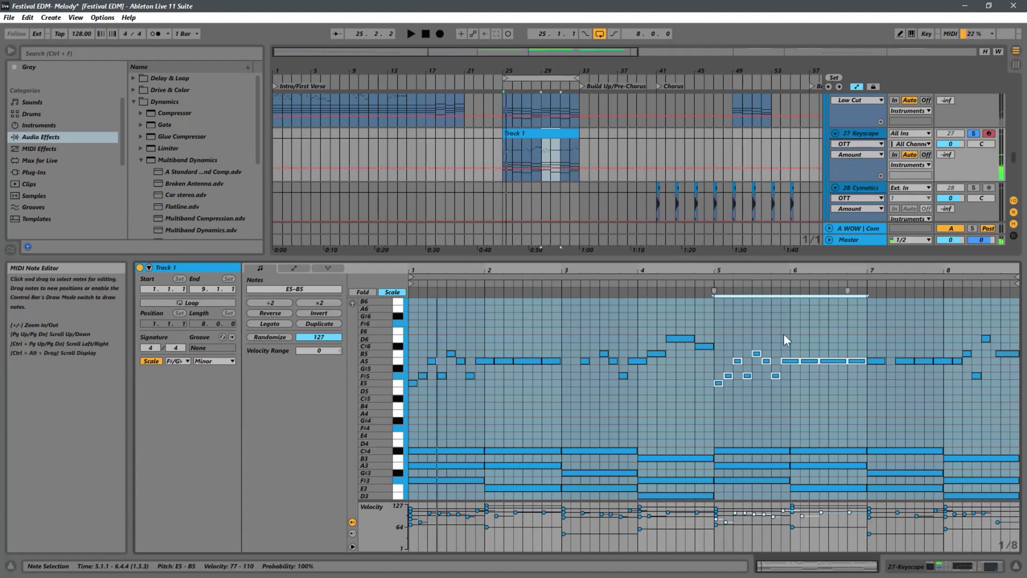
{"action": "left_click", "coordinate": [849, 388]}
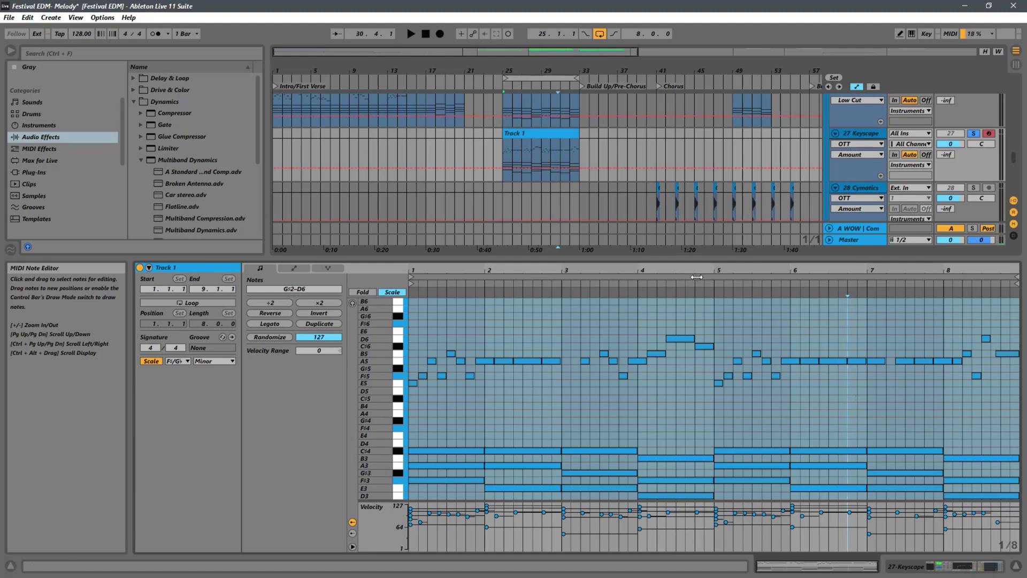
Step: Enlarge the arrangement area to show more tracks and select the 27 Keyscape track
{"action": "left_click_drag", "start_coordinate": [603, 259], "coordinate": [603, 367]}
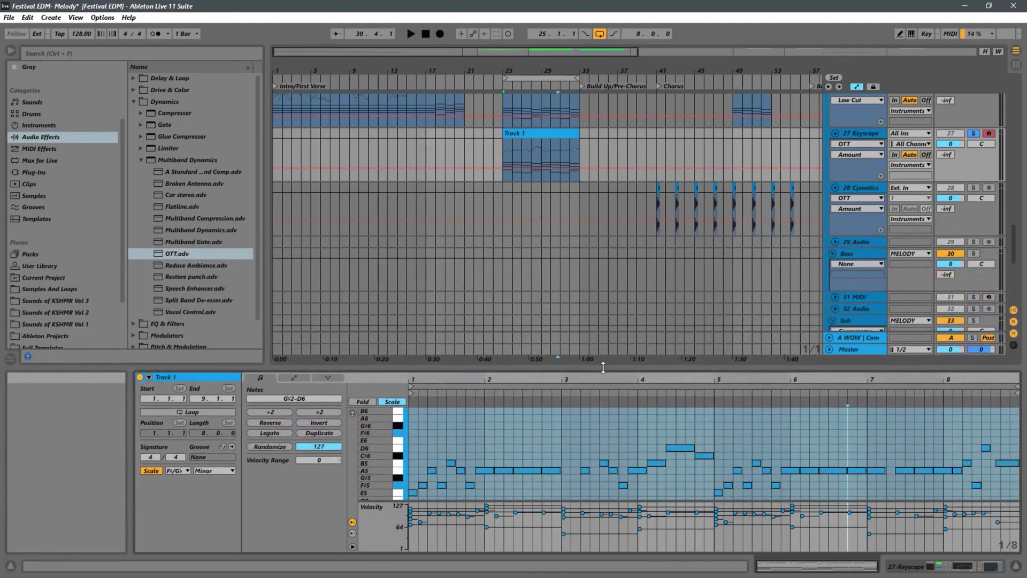
{"action": "scroll", "coordinate": [679, 320], "scroll_direction": "up", "scroll_amount": 3}
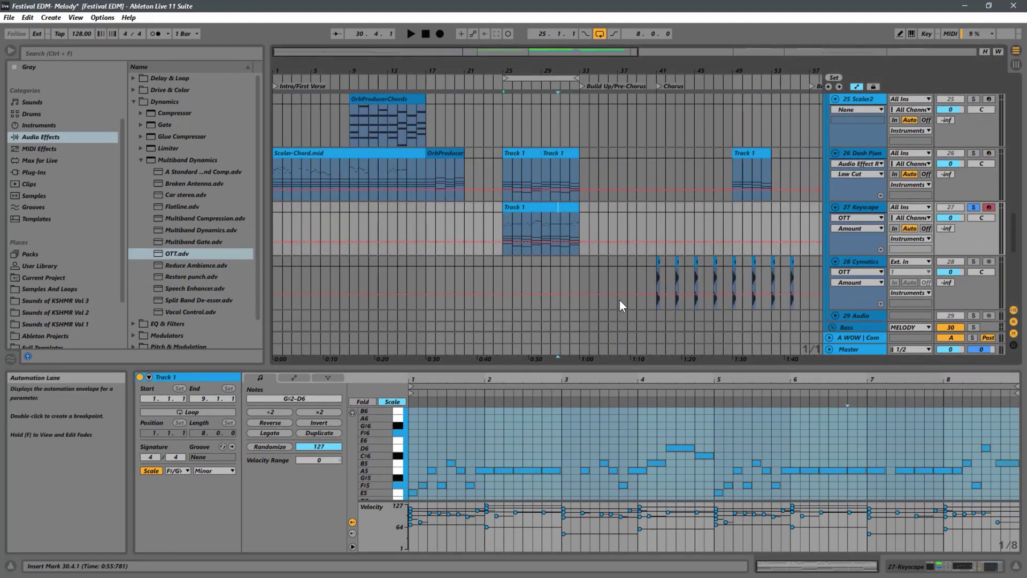
{"action": "scroll", "coordinate": [615, 298], "scroll_direction": "up", "scroll_amount": 1}
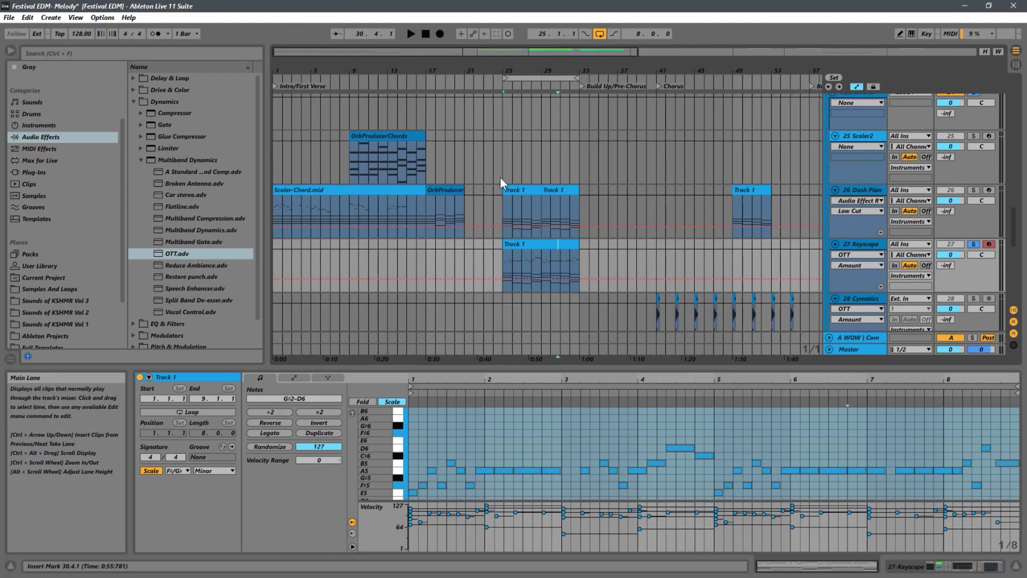
{"action": "left_click", "coordinate": [861, 190]}
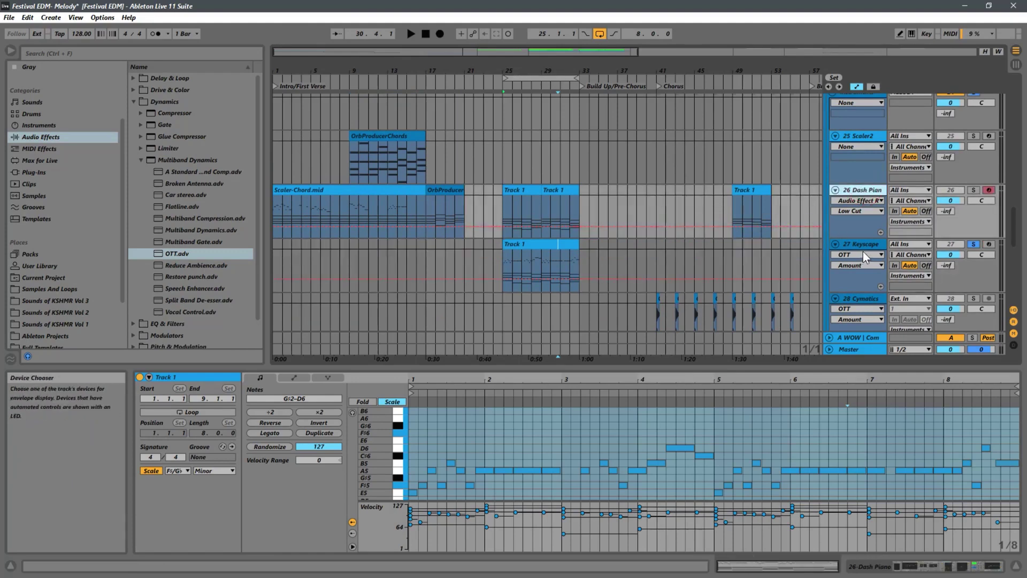
{"action": "left_click", "coordinate": [878, 245]}
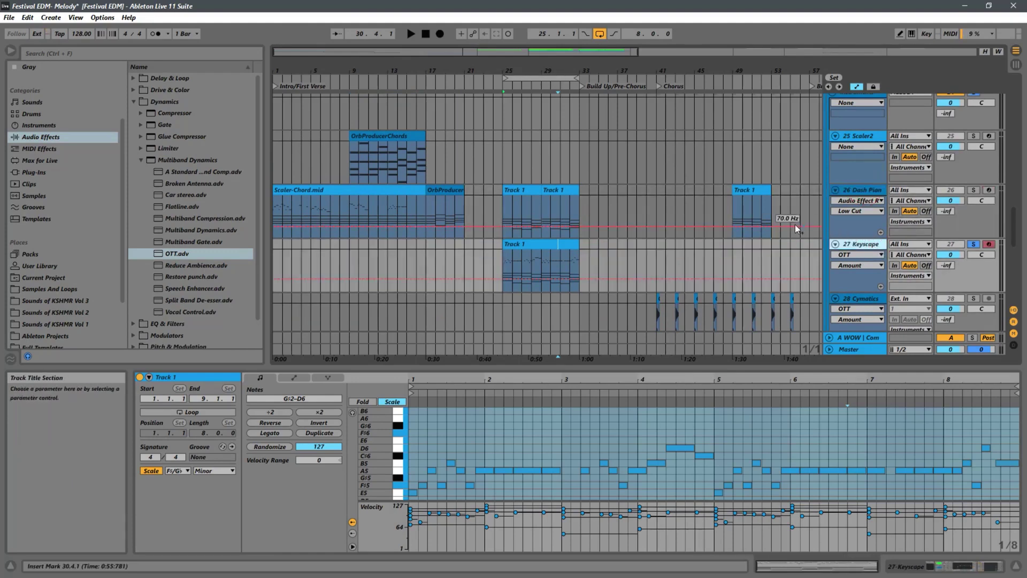